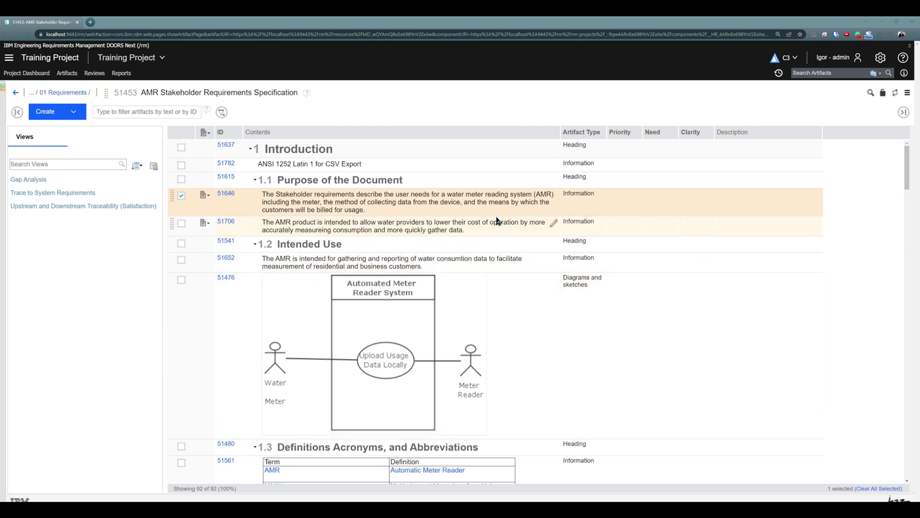
- Append 'Make any change' after 'usage.' in requirement 51646's text
{"action": "left_click", "coordinate": [554, 195]}
{"action": "left_click", "coordinate": [381, 212]}
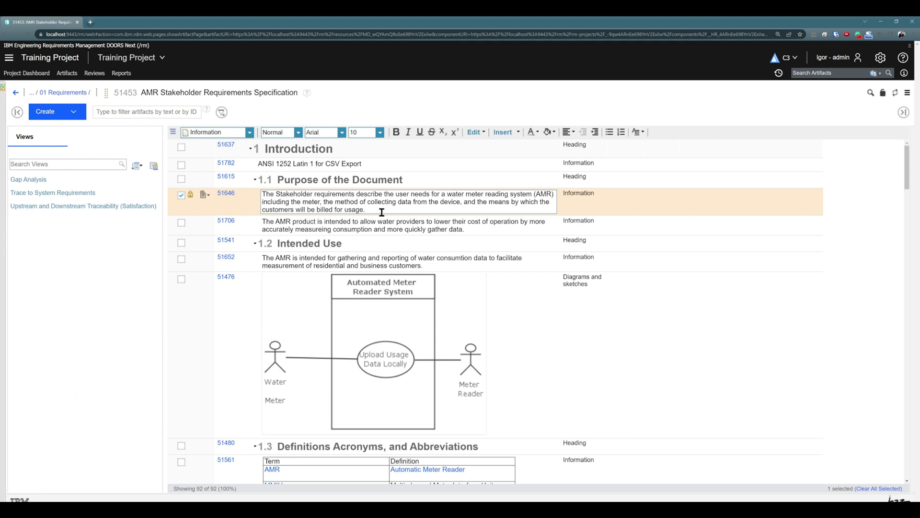
{"action": "type", "text": "Make any change"}
- Set the whole requirement text to Tahoma at size 16
{"action": "left_click_drag", "start_coordinate": [422, 210], "coordinate": [265, 194]}
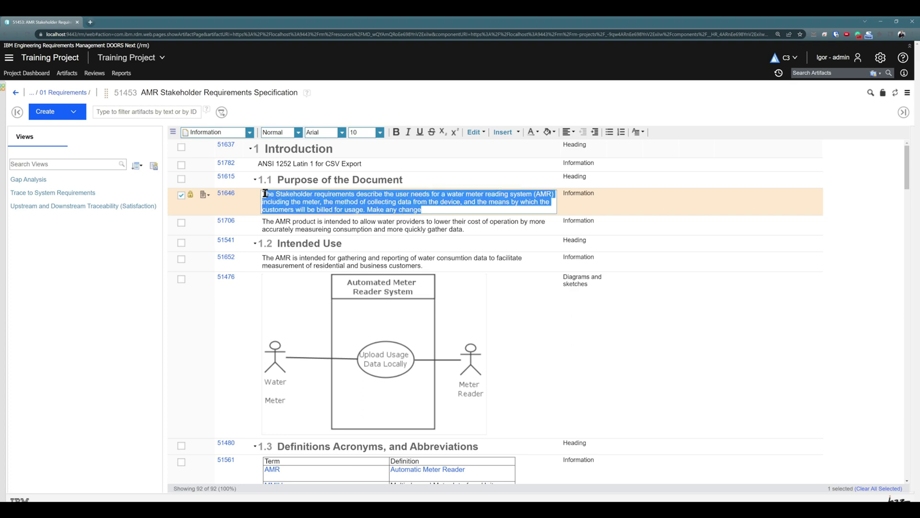
{"action": "left_click", "coordinate": [342, 135]}
{"action": "scroll", "coordinate": [347, 167], "scroll_direction": "down", "scroll_amount": 3}
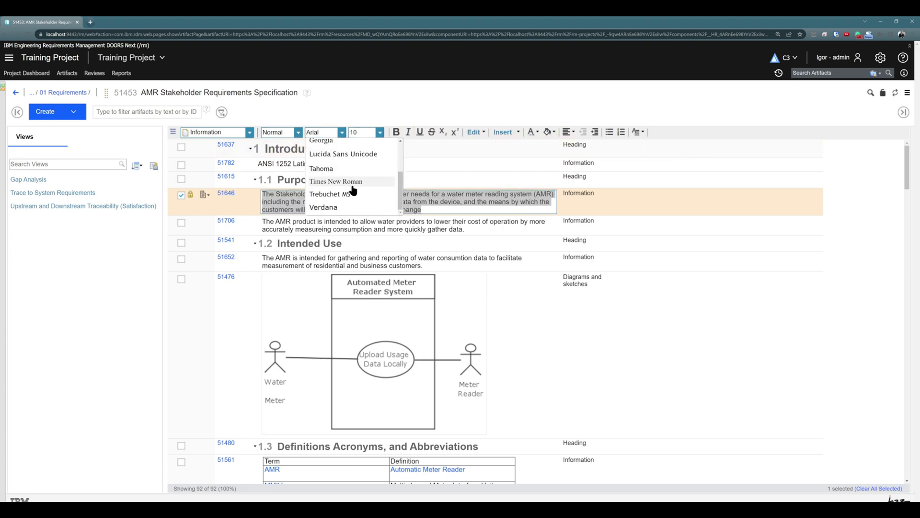
{"action": "left_click", "coordinate": [351, 170]}
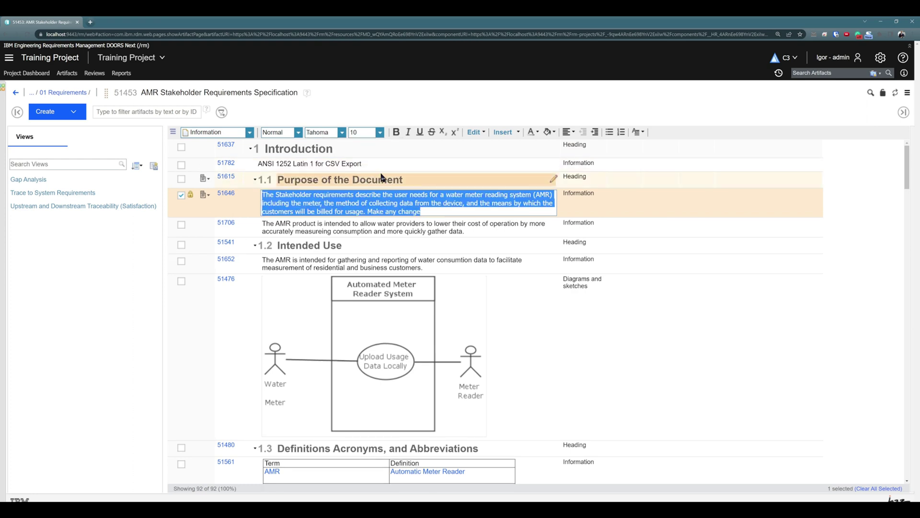
{"action": "left_click", "coordinate": [381, 134]}
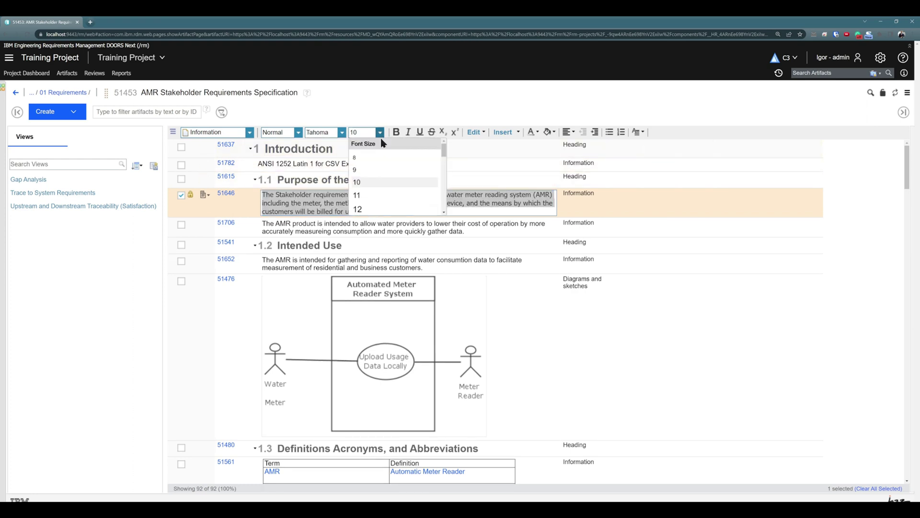
{"action": "scroll", "coordinate": [374, 191], "scroll_direction": "down", "scroll_amount": 2}
{"action": "left_click", "coordinate": [369, 171]}
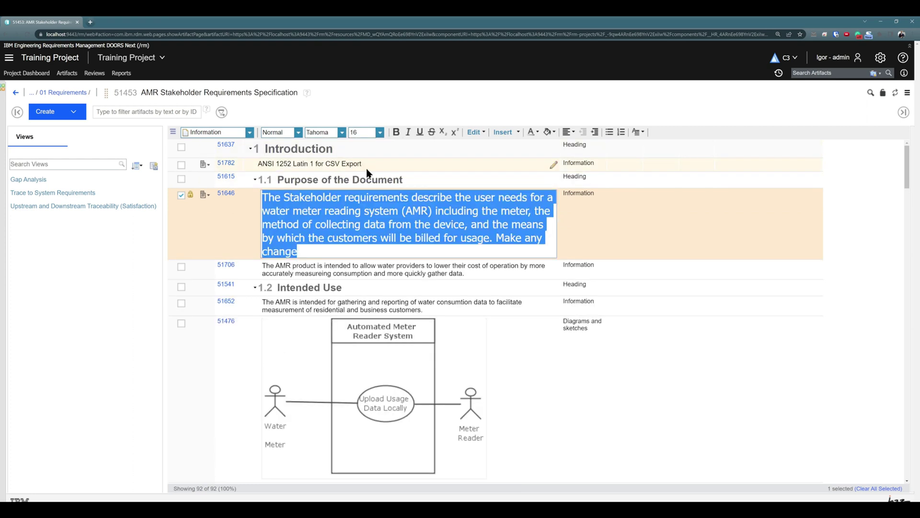
- Bold 'meter reading system' and make 'Make any change' underlined and italic
{"action": "left_click", "coordinate": [390, 211]}
{"action": "left_click_drag", "start_coordinate": [399, 211], "coordinate": [293, 212]}
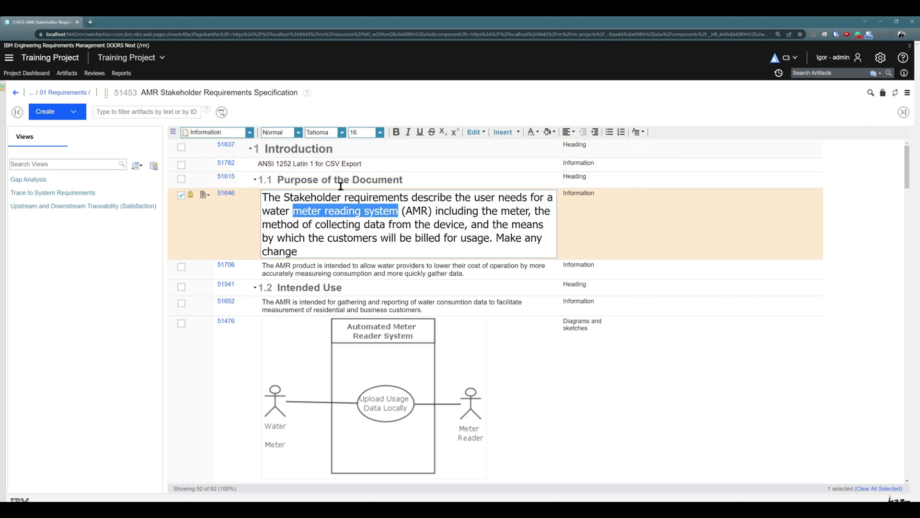
{"action": "left_click", "coordinate": [396, 132]}
{"action": "left_click_drag", "start_coordinate": [362, 252], "coordinate": [262, 252]}
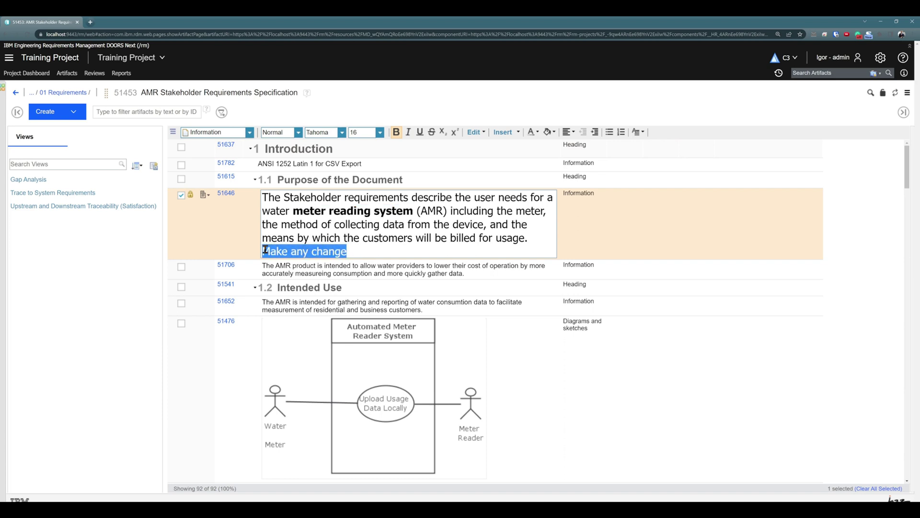
{"action": "left_click", "coordinate": [419, 134]}
{"action": "left_click", "coordinate": [408, 133]}
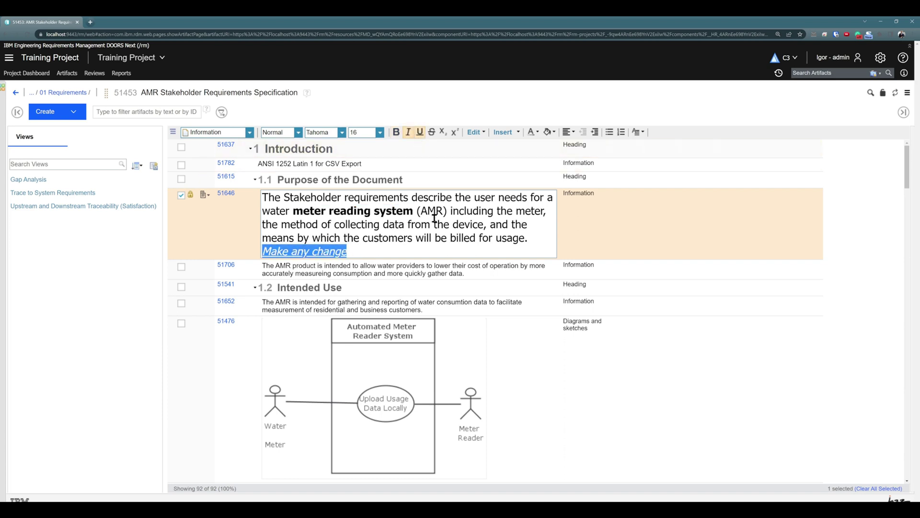
- Colour the paragraph text red and highlight its third line in green
{"action": "left_click_drag", "start_coordinate": [370, 254], "coordinate": [262, 198]}
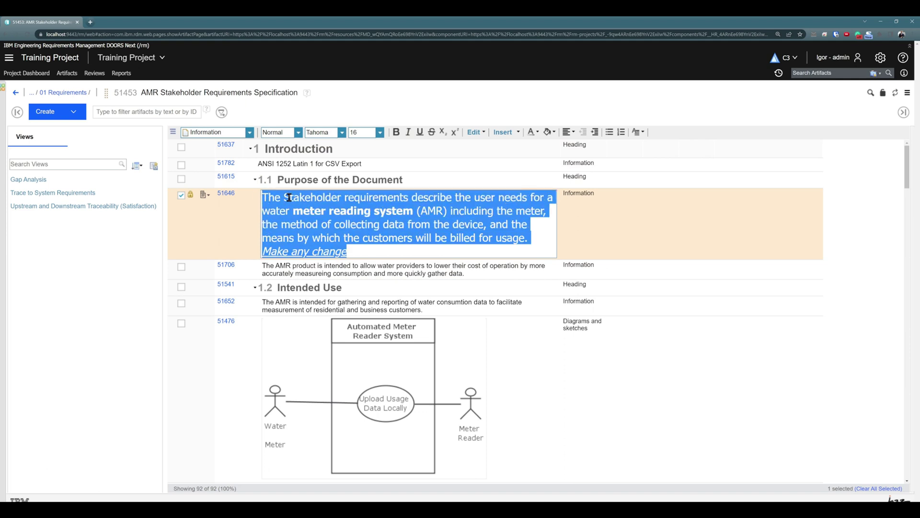
{"action": "left_click", "coordinate": [537, 132]}
{"action": "left_click", "coordinate": [532, 166]}
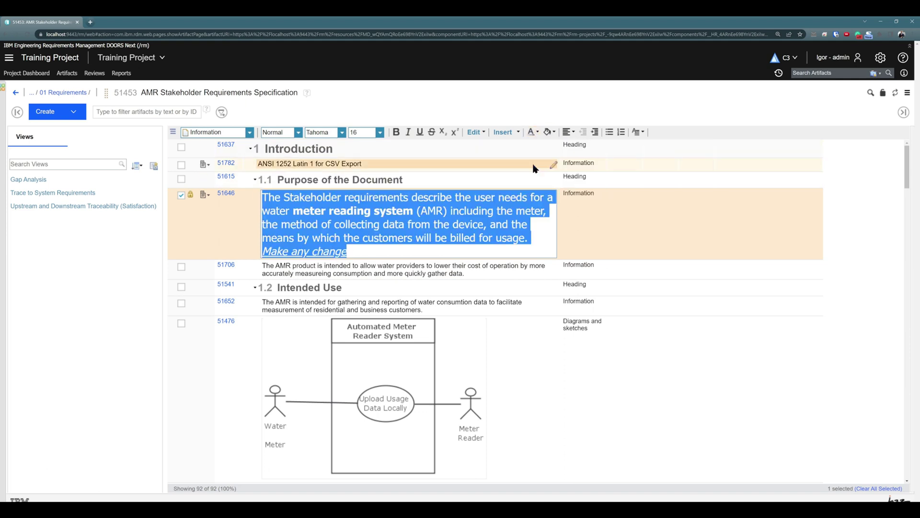
{"action": "left_click", "coordinate": [434, 251]}
{"action": "left_click_drag", "start_coordinate": [539, 225], "coordinate": [264, 229]}
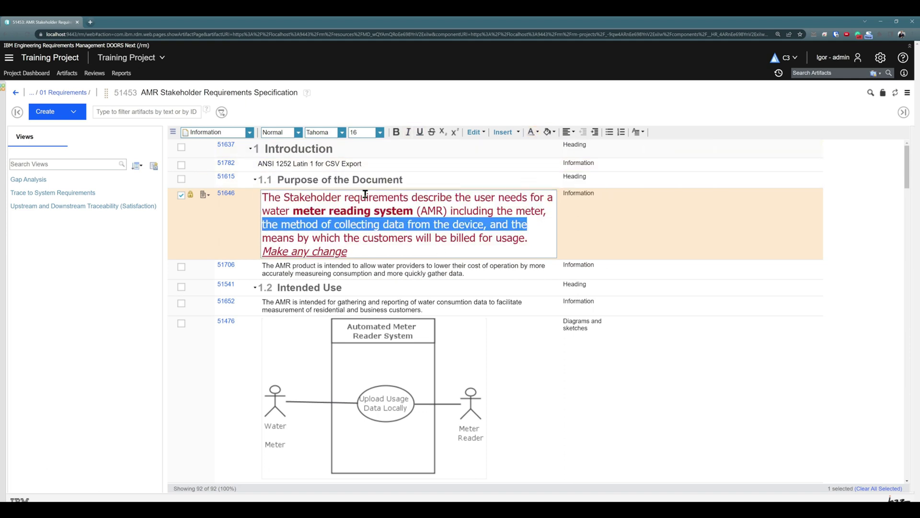
{"action": "left_click", "coordinate": [549, 131]}
{"action": "left_click", "coordinate": [576, 167]}
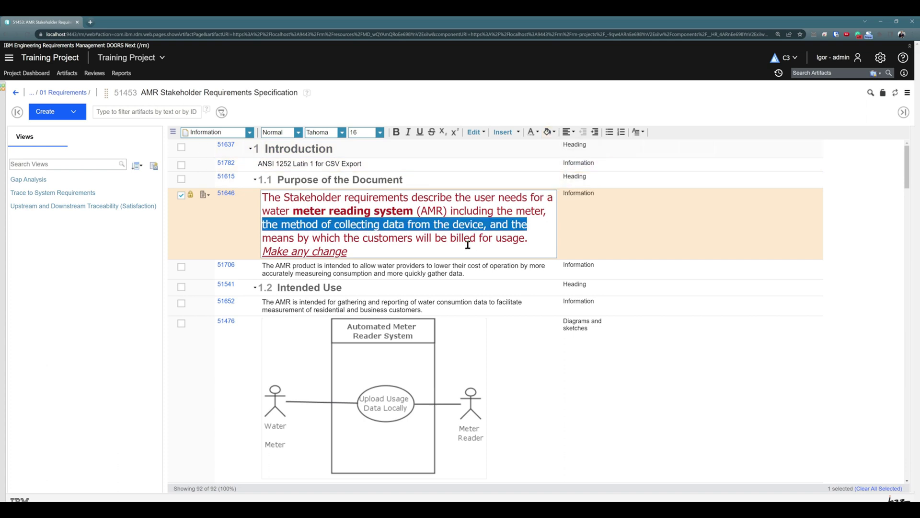
- Centre the entire requirement text and start a new line after 'Make any change'
{"action": "left_click", "coordinate": [457, 249]}
{"action": "key", "text": "ctrl+a"}
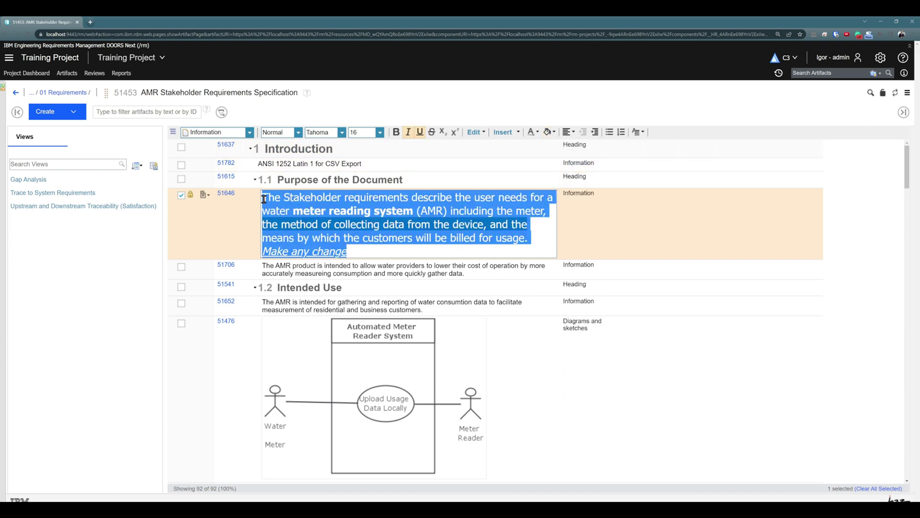
{"action": "left_click", "coordinate": [573, 132]}
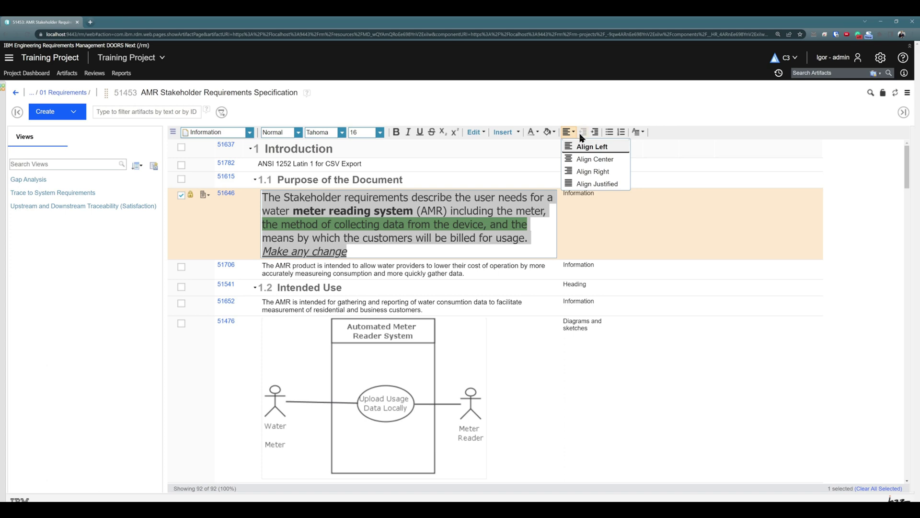
{"action": "left_click", "coordinate": [592, 163]}
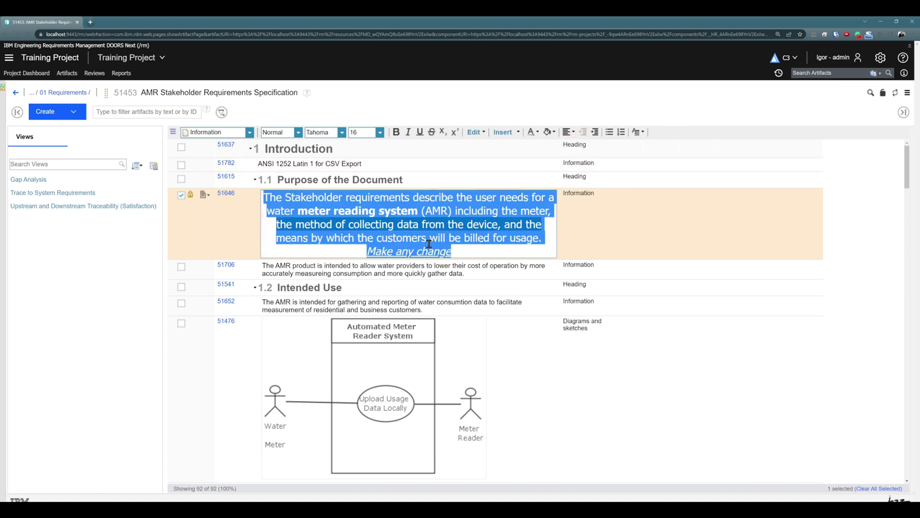
{"action": "left_click", "coordinate": [455, 252]}
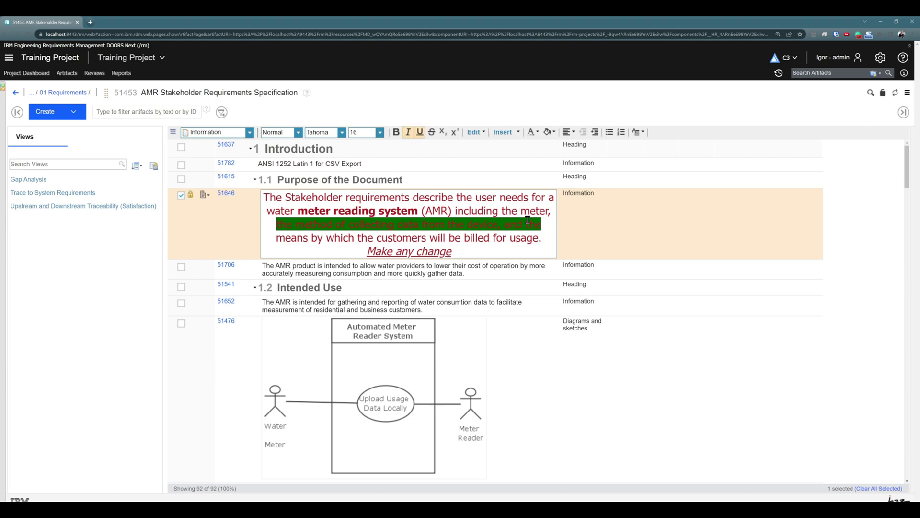
{"action": "key", "text": "Return"}
{"action": "key", "text": "Return"}
{"action": "key", "text": "Return"}
- Add a left-aligned bulleted list with 'option 1' and 'Option 2'
{"action": "left_click", "coordinate": [609, 133]}
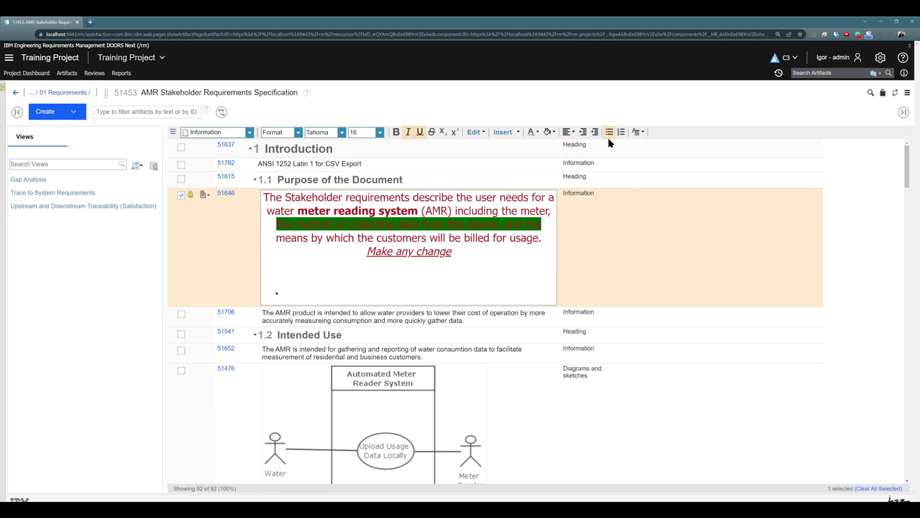
{"action": "type", "text": "option 1"}
{"action": "key", "text": "Return"}
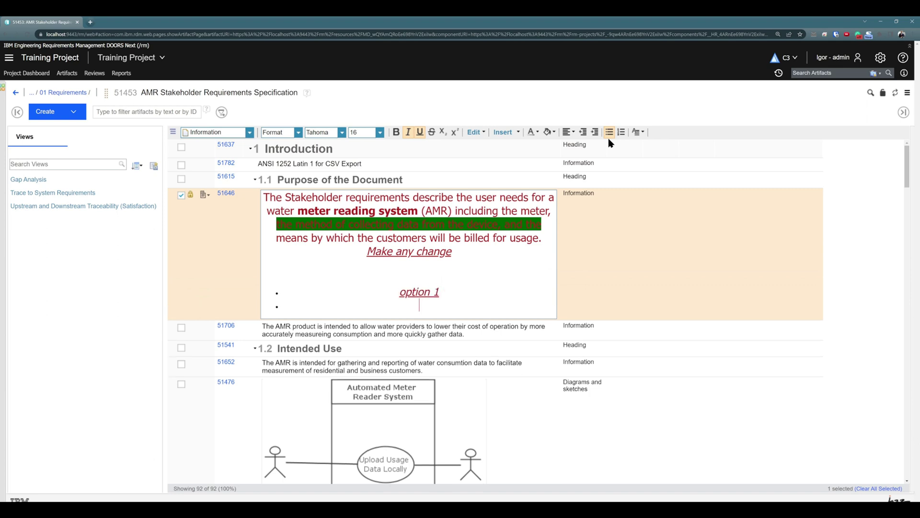
{"action": "type", "text": "Option 2"}
{"action": "left_click_drag", "start_coordinate": [449, 305], "coordinate": [376, 290]}
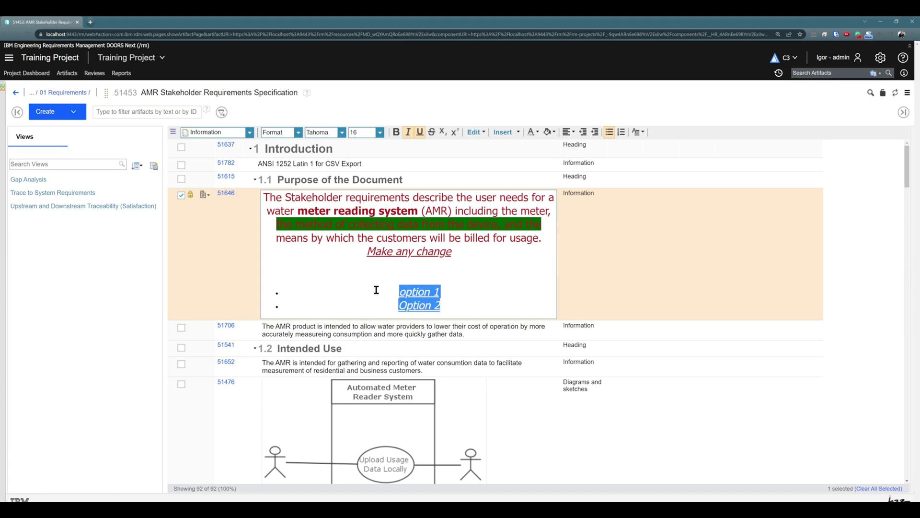
{"action": "left_click", "coordinate": [569, 132]}
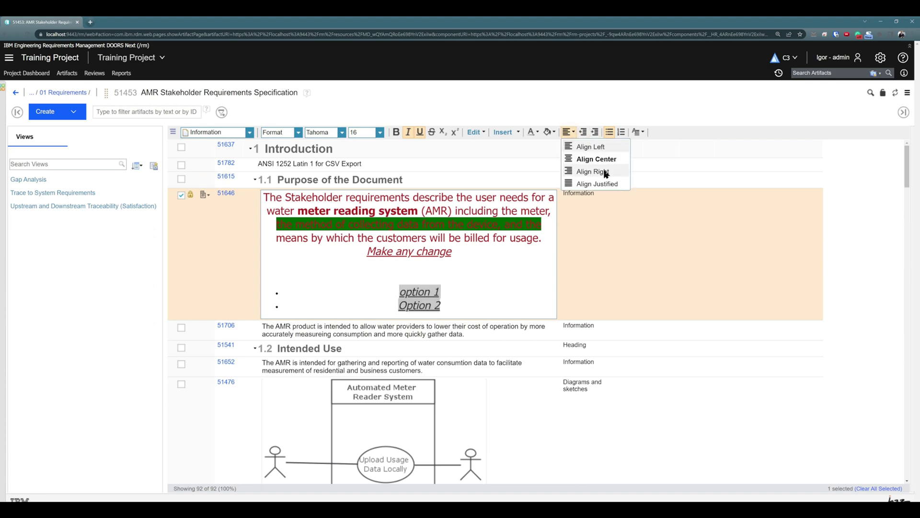
{"action": "left_click", "coordinate": [606, 173]}
{"action": "left_click", "coordinate": [570, 132]}
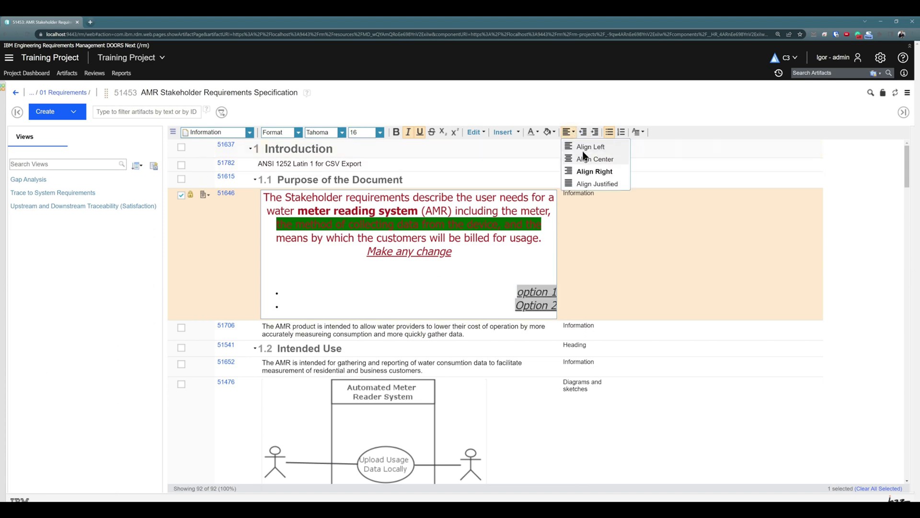
{"action": "left_click", "coordinate": [588, 147]}
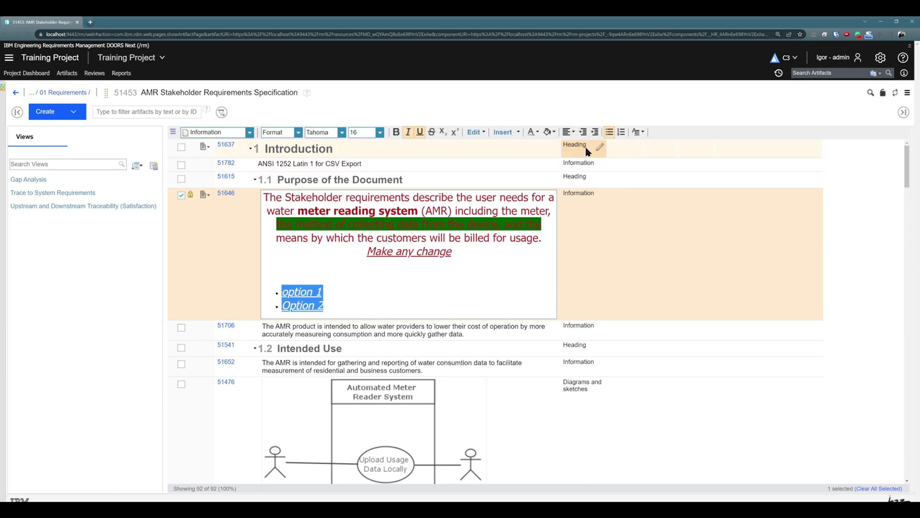
- Add a numbered list with 'Option 3' and 'Option 4' below the bullets, then finish editing
{"action": "left_click", "coordinate": [311, 301]}
{"action": "left_click", "coordinate": [361, 311]}
{"action": "key", "text": "Return"}
{"action": "key", "text": "Return"}
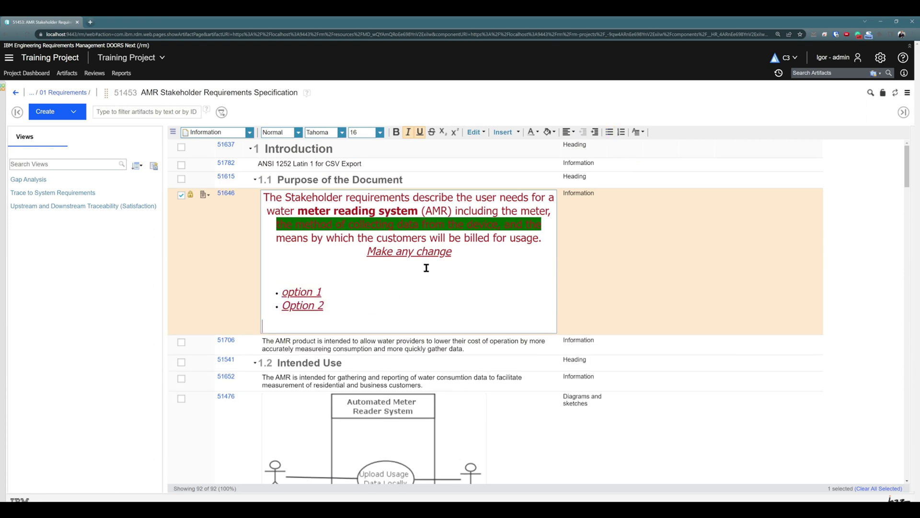
{"action": "left_click", "coordinate": [621, 131]}
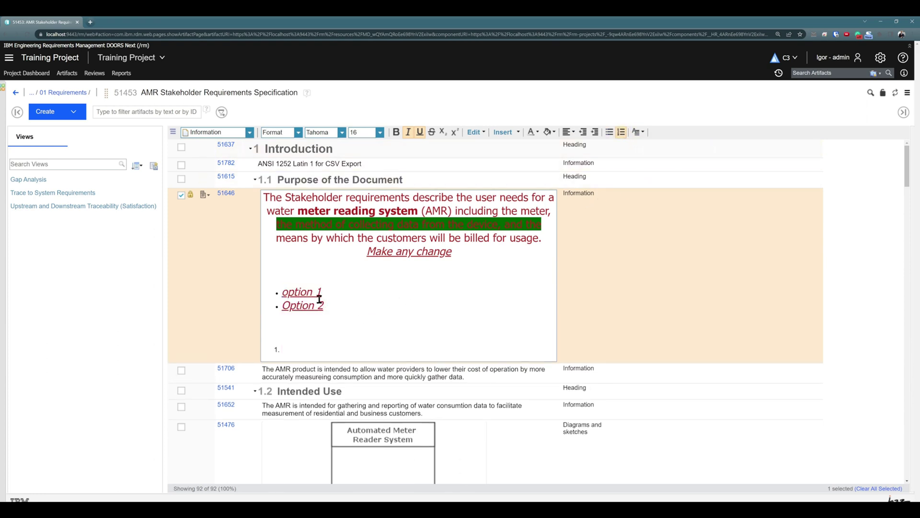
{"action": "type", "text": "Option 3"}
{"action": "key", "text": "Return"}
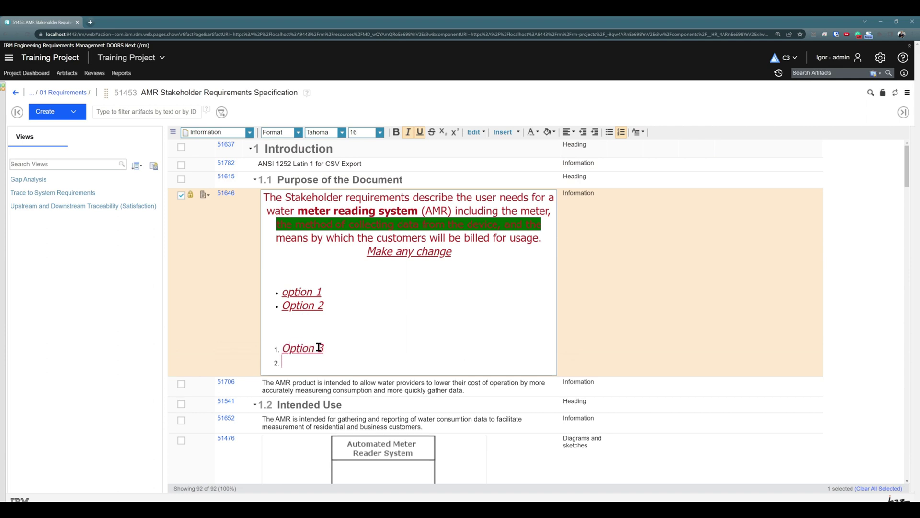
{"action": "type", "text": "Option 4"}
{"action": "left_click", "coordinate": [363, 313]}
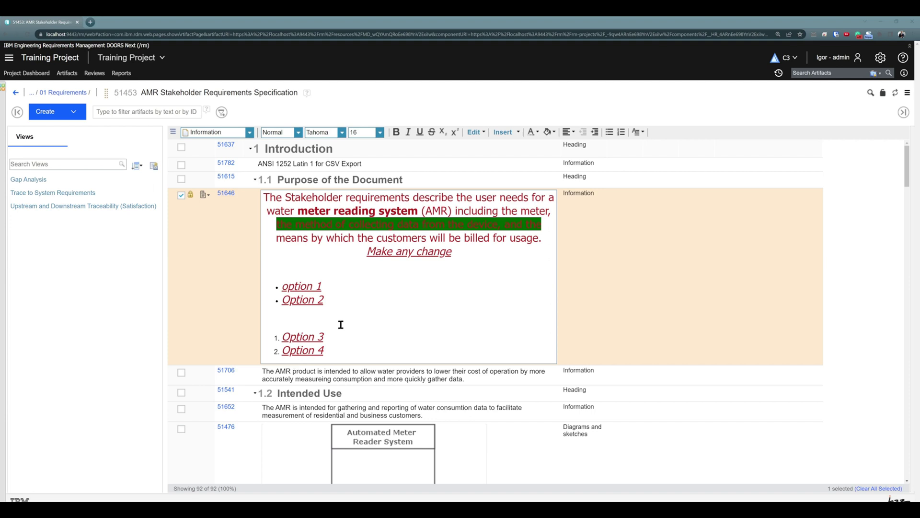
{"action": "left_click", "coordinate": [309, 397]}
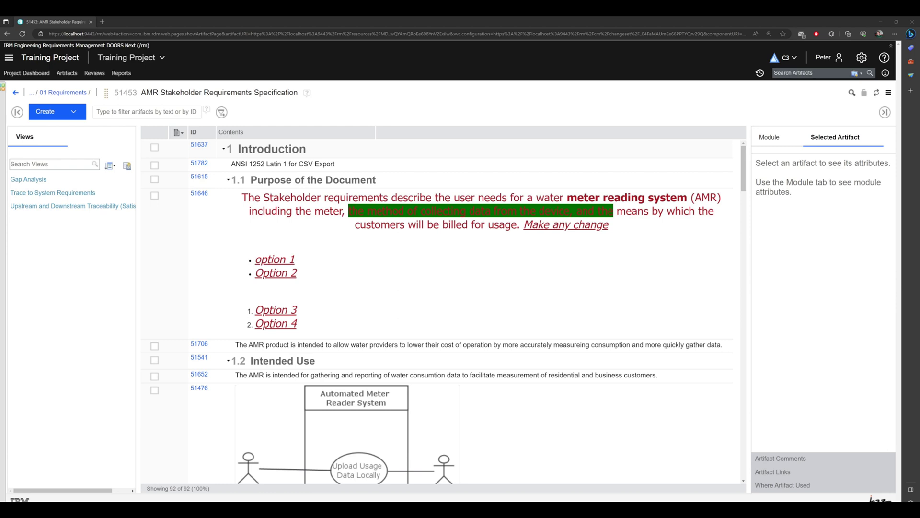
- Type 'Change 2' on a new line at the end of requirement 51646 and close the editor
{"action": "left_click", "coordinate": [540, 256]}
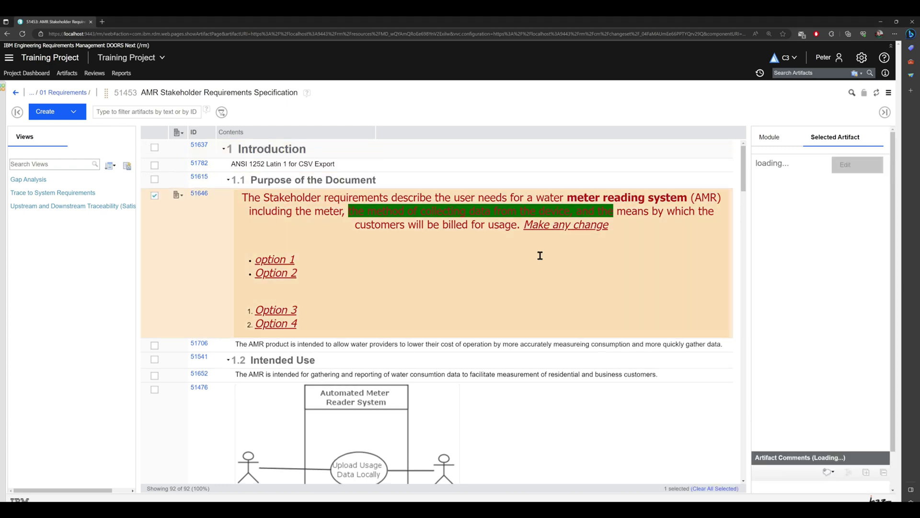
{"action": "left_click", "coordinate": [316, 332]}
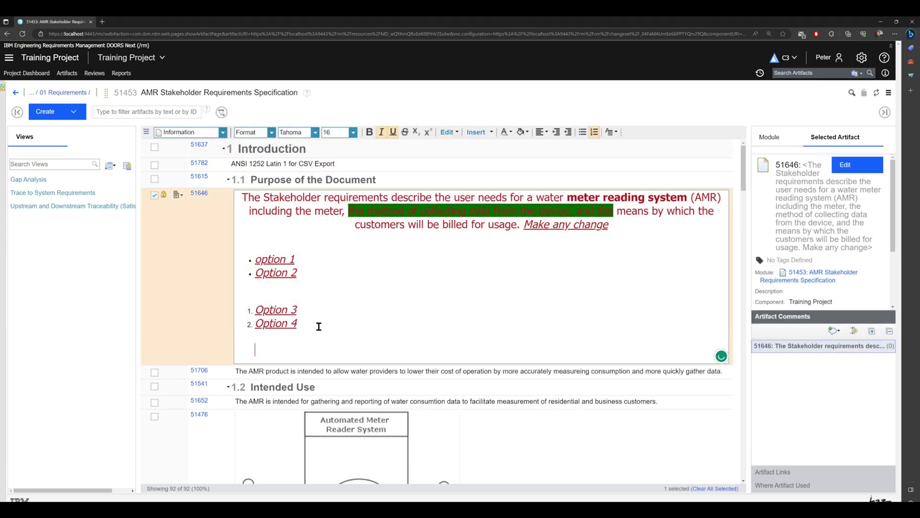
{"action": "type", "text": "Change 2"}
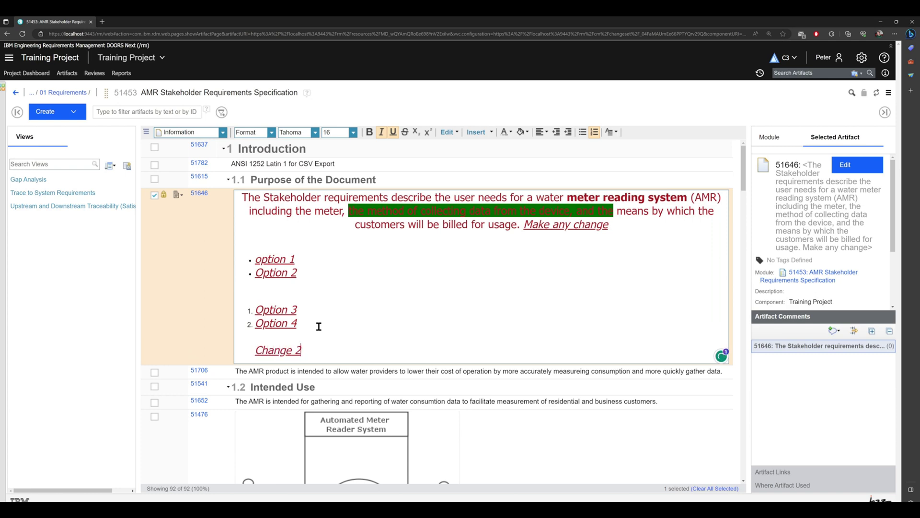
{"action": "left_click", "coordinate": [216, 393]}
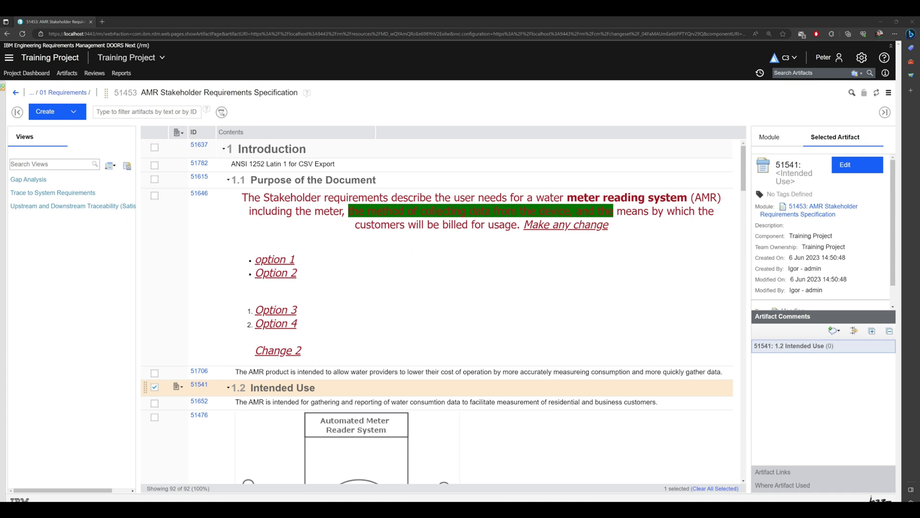
{"action": "left_click", "coordinate": [178, 195]}
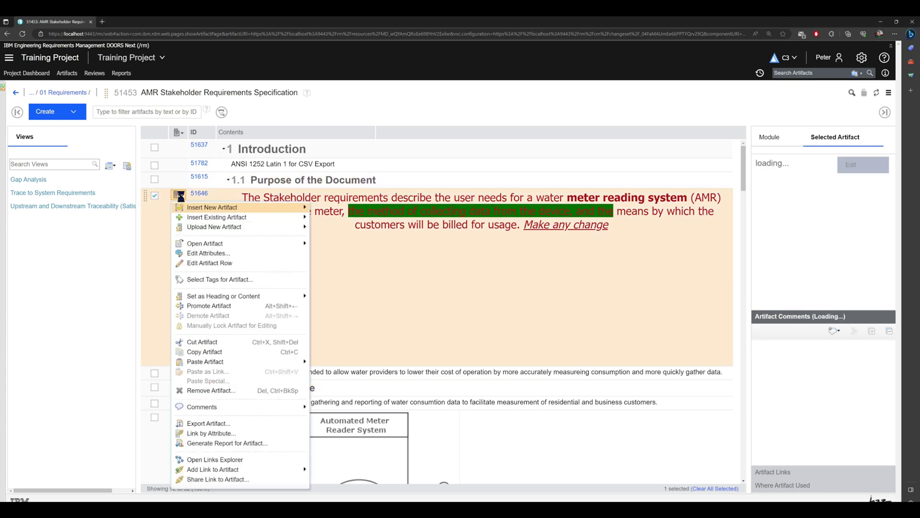
- Open requirement 51646's artifact history from its row action menu
{"action": "mouse_move", "coordinate": [248, 249]}
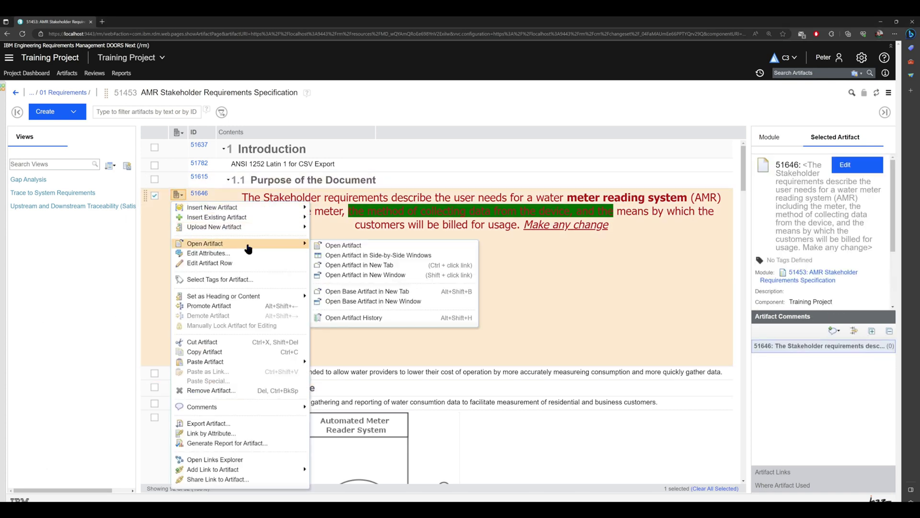
{"action": "left_click", "coordinate": [375, 317]}
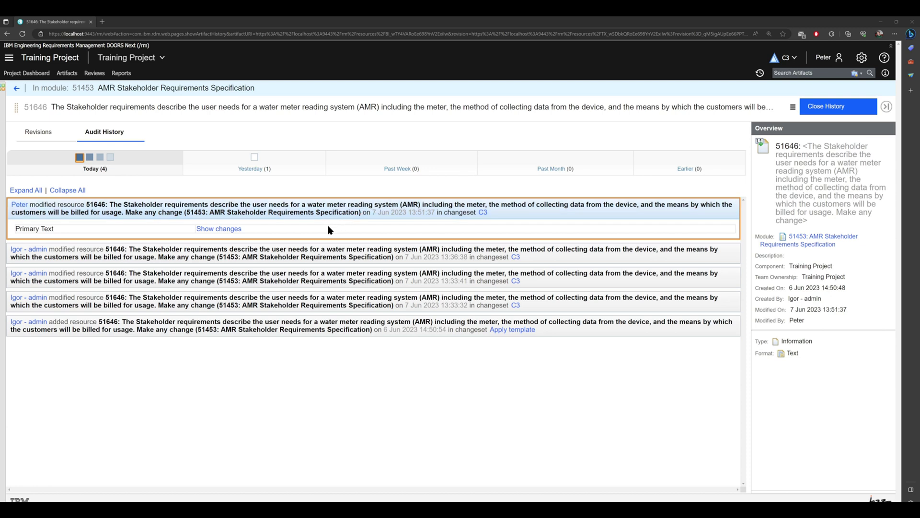
- Show the text changes of the latest and 13:36:38 revisions
{"action": "left_click", "coordinate": [219, 229]}
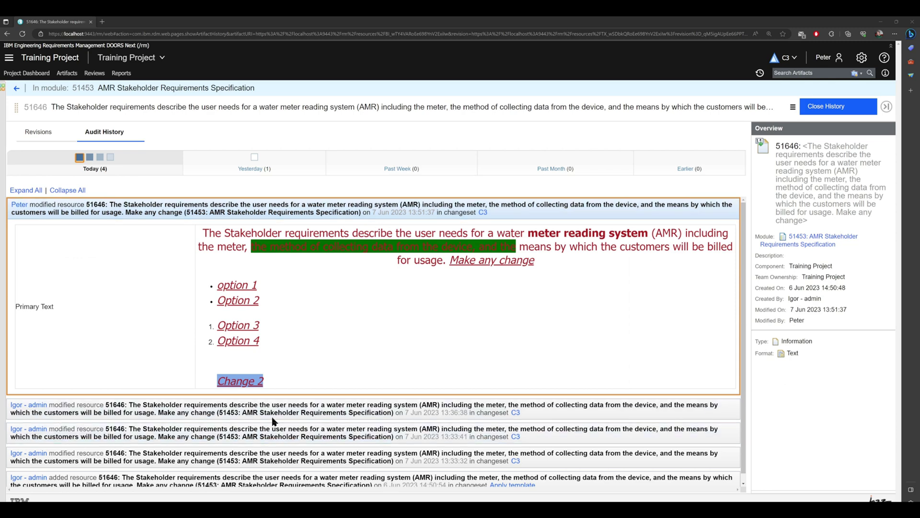
{"action": "left_click", "coordinate": [341, 411]}
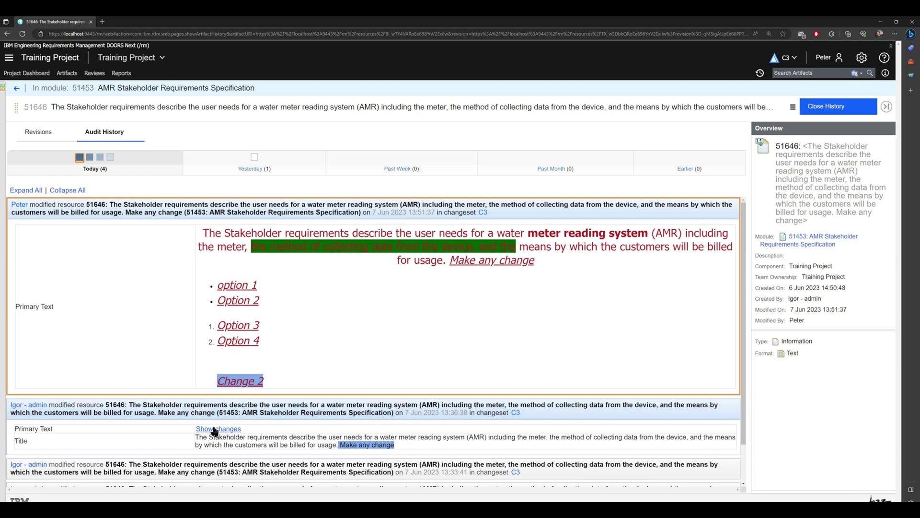
{"action": "left_click", "coordinate": [234, 430]}
{"action": "scroll", "coordinate": [249, 422], "scroll_direction": "down", "scroll_amount": 2}
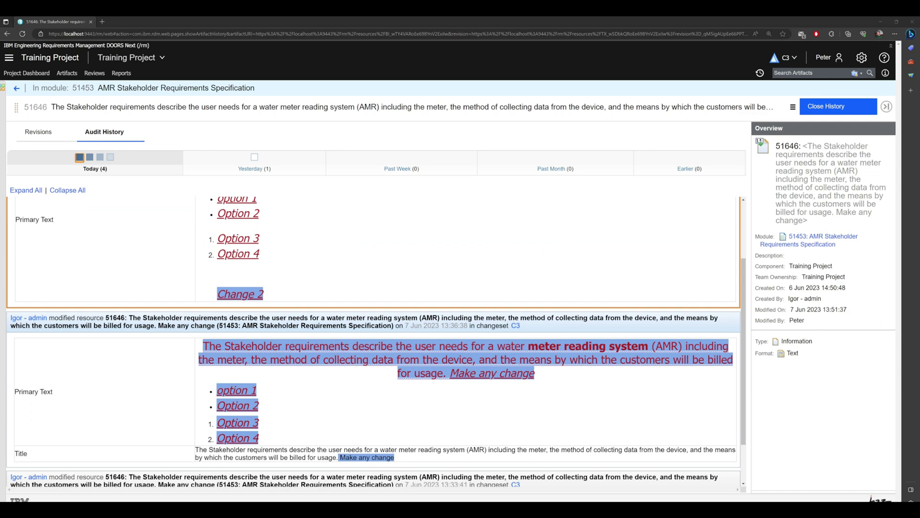
{"action": "scroll", "coordinate": [259, 437], "scroll_direction": "down", "scroll_amount": 1}
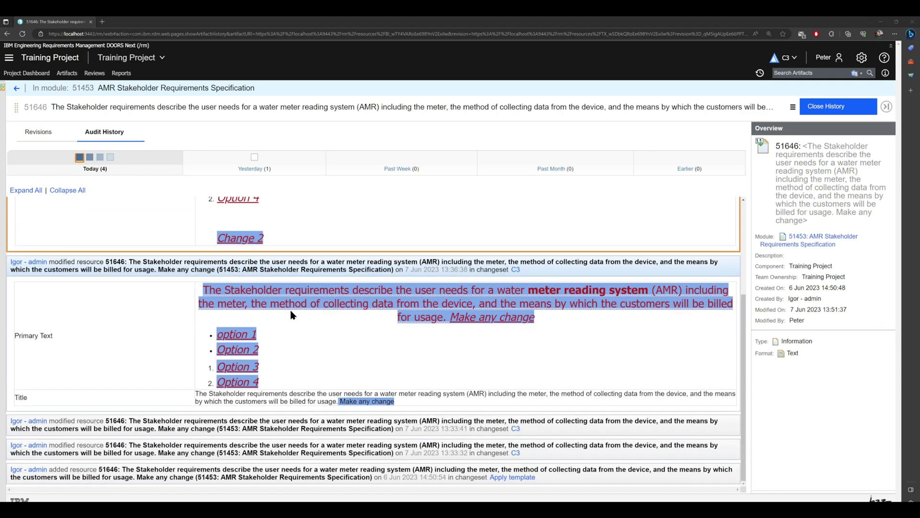
- Expand the 13:33:41, 13:33:32 and creation entries and scroll through them to compare
{"action": "left_click", "coordinate": [138, 426]}
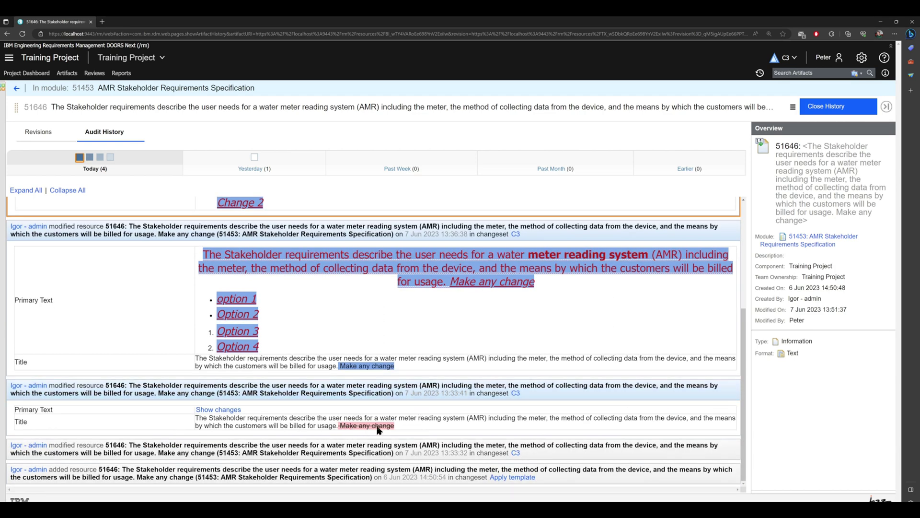
{"action": "left_click", "coordinate": [298, 445]}
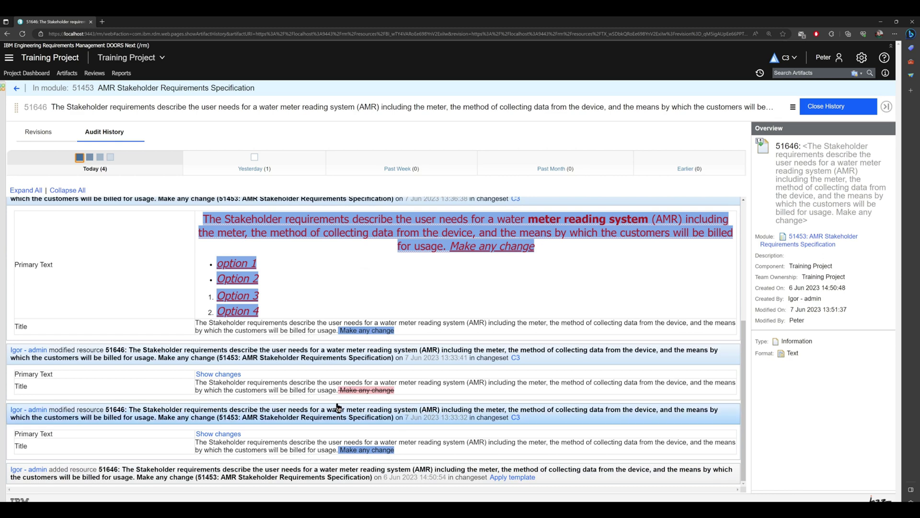
{"action": "left_click", "coordinate": [249, 476]}
{"action": "scroll", "coordinate": [273, 453], "scroll_direction": "down", "scroll_amount": 2}
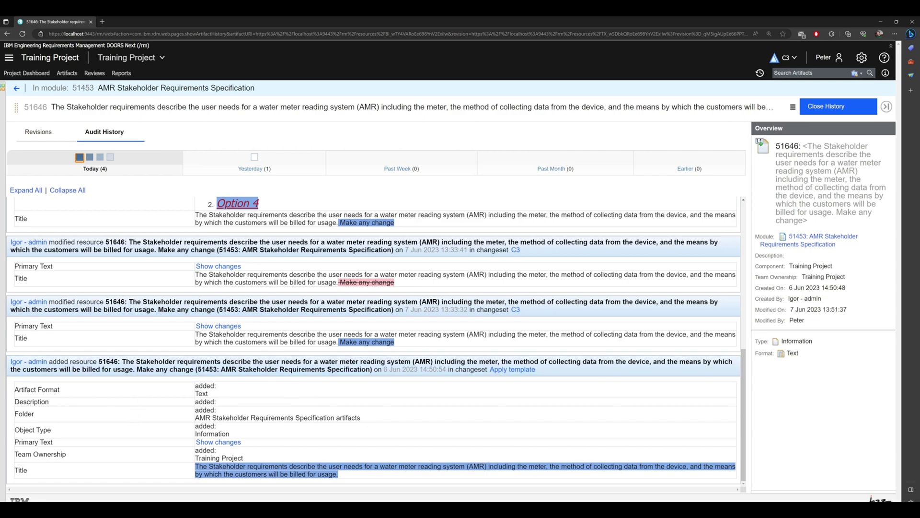
{"action": "scroll", "coordinate": [371, 369], "scroll_direction": "up", "scroll_amount": 5}
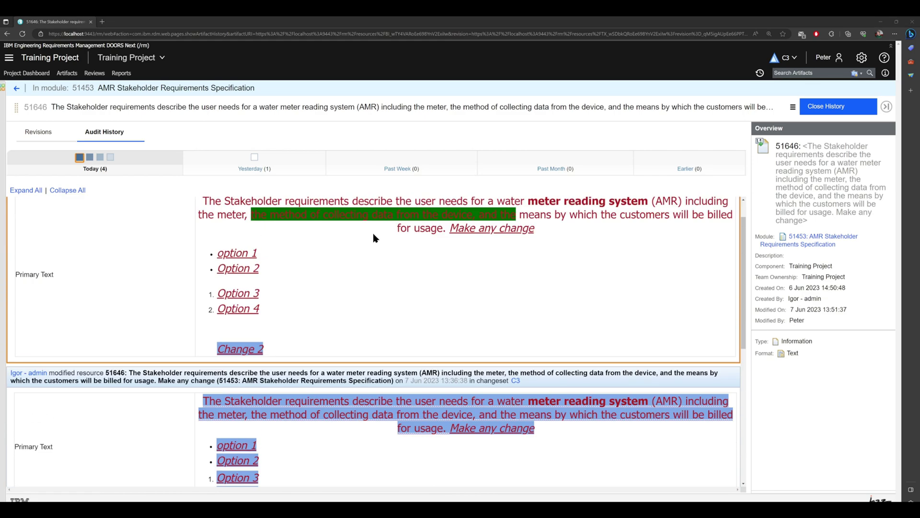
{"action": "scroll", "coordinate": [368, 235], "scroll_direction": "down", "scroll_amount": 5}
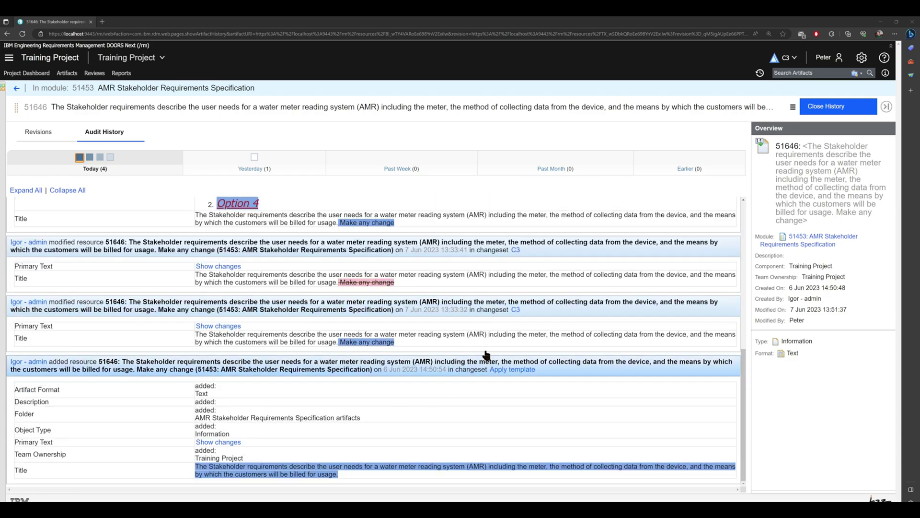
{"action": "scroll", "coordinate": [484, 331], "scroll_direction": "up", "scroll_amount": 5}
{"action": "scroll", "coordinate": [333, 249], "scroll_direction": "down", "scroll_amount": 5}
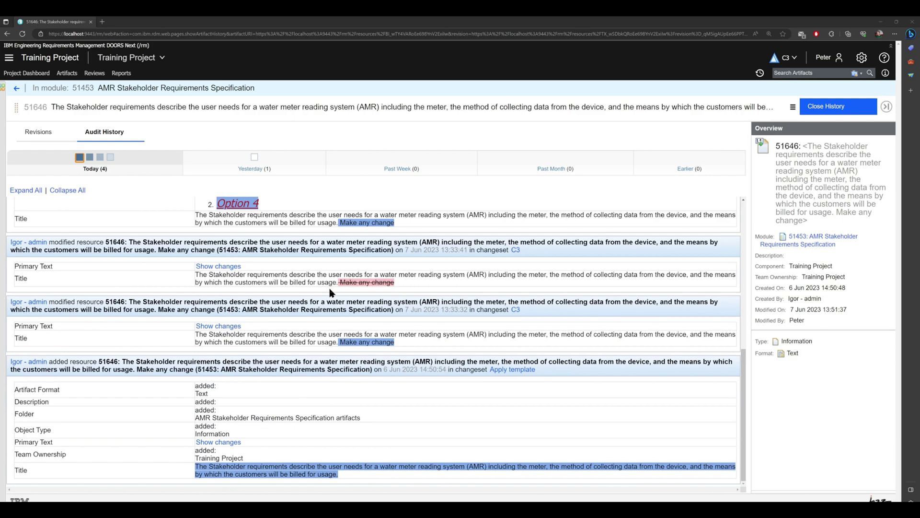
{"action": "scroll", "coordinate": [274, 413], "scroll_direction": "up", "scroll_amount": 10}
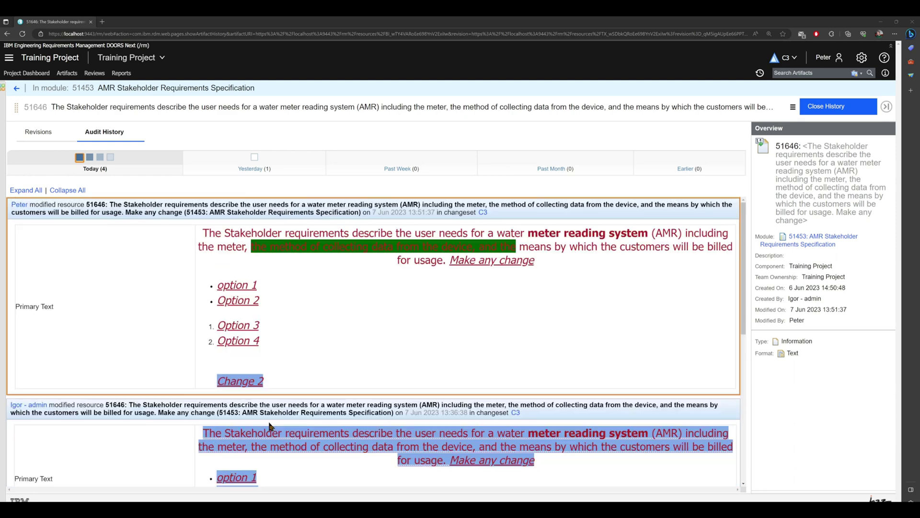
{"action": "scroll", "coordinate": [280, 304], "scroll_direction": "down", "scroll_amount": 5}
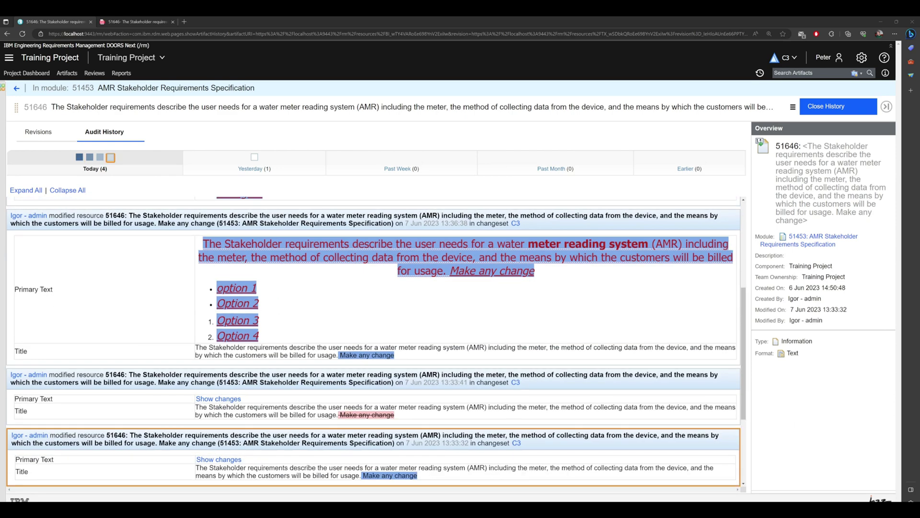
- Jump between today's timeline revisions and yesterday's creation, then step back one change from the latest
{"action": "left_click", "coordinate": [89, 158]}
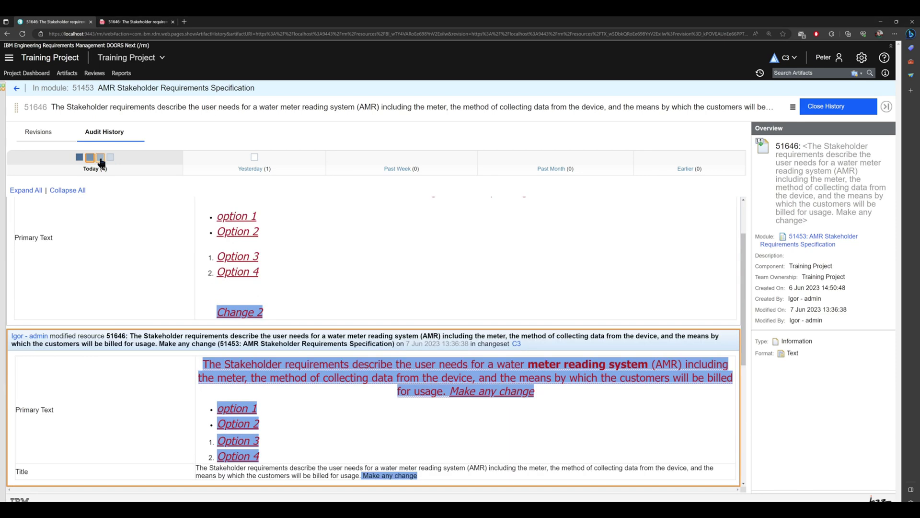
{"action": "left_click", "coordinate": [80, 159]}
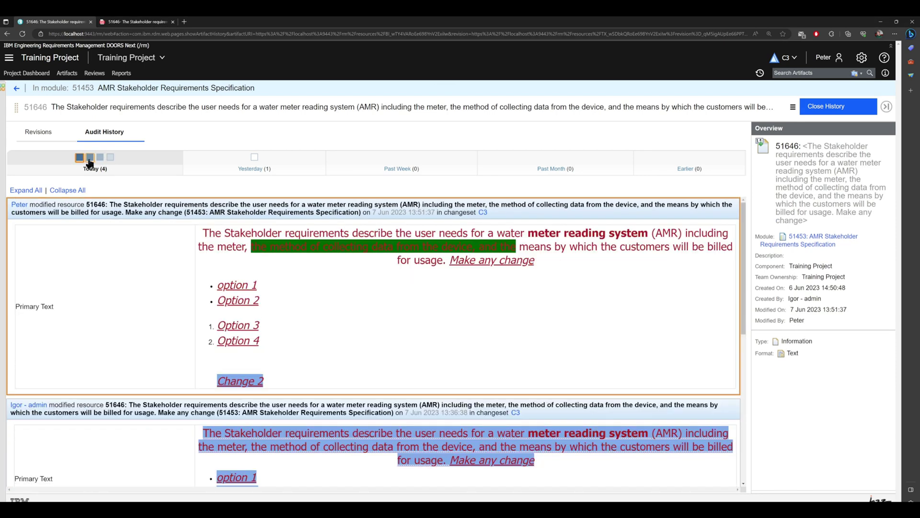
{"action": "left_click", "coordinate": [100, 157]}
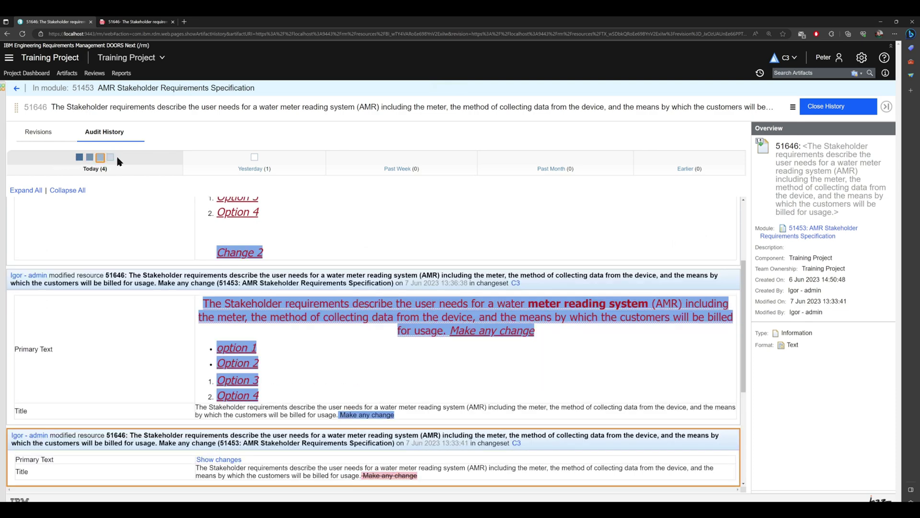
{"action": "left_click", "coordinate": [254, 158]}
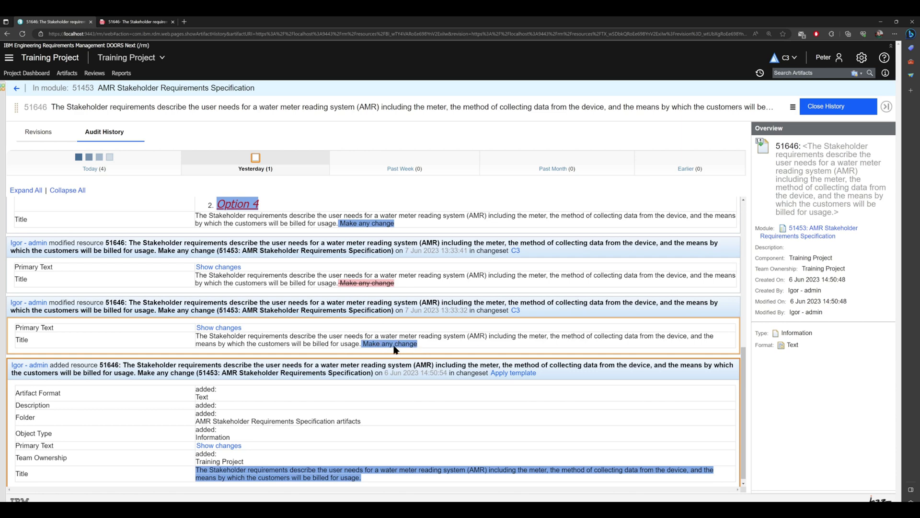
{"action": "left_click", "coordinate": [111, 158]}
{"action": "key", "text": "Left"}
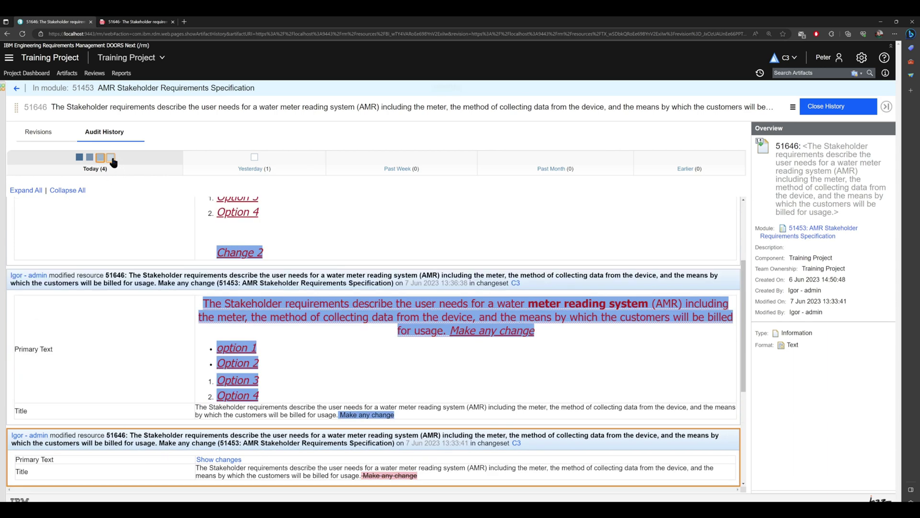
- Restore and confirm the 13:33:32 version, then go back to the AMR Stakeholder Requirements Specification module
{"action": "left_click", "coordinate": [110, 157]}
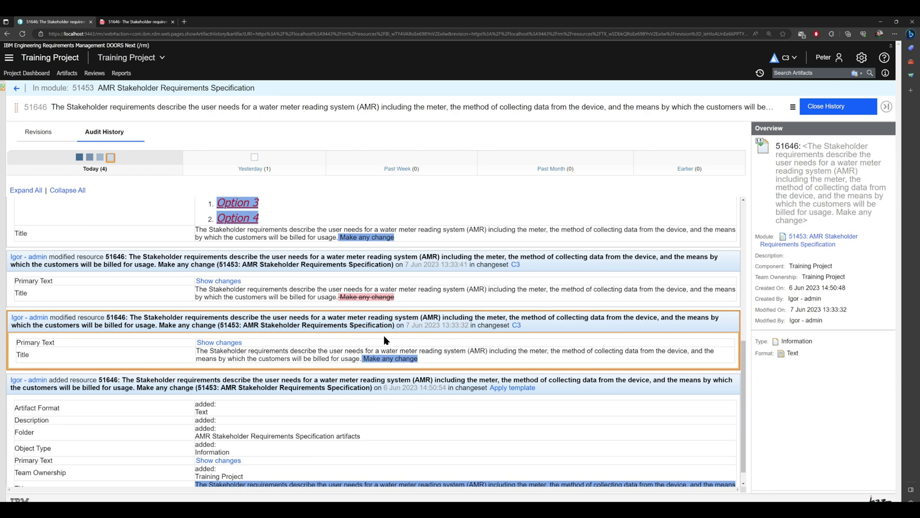
{"action": "left_click", "coordinate": [794, 108]}
{"action": "left_click", "coordinate": [684, 180]}
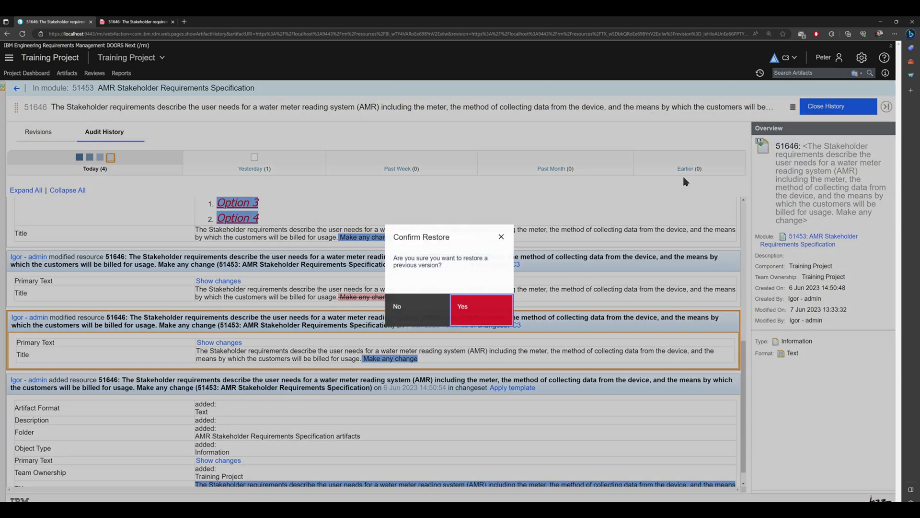
{"action": "left_click", "coordinate": [476, 316]}
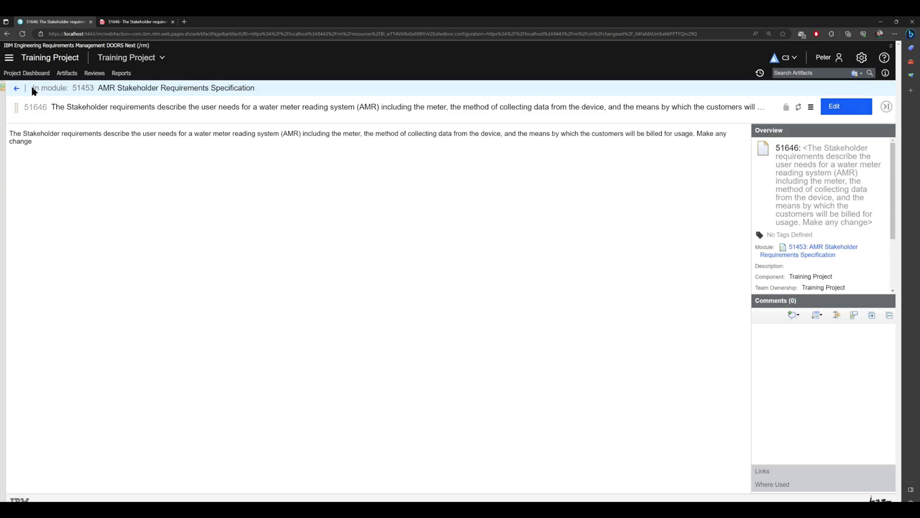
{"action": "left_click", "coordinate": [16, 88]}
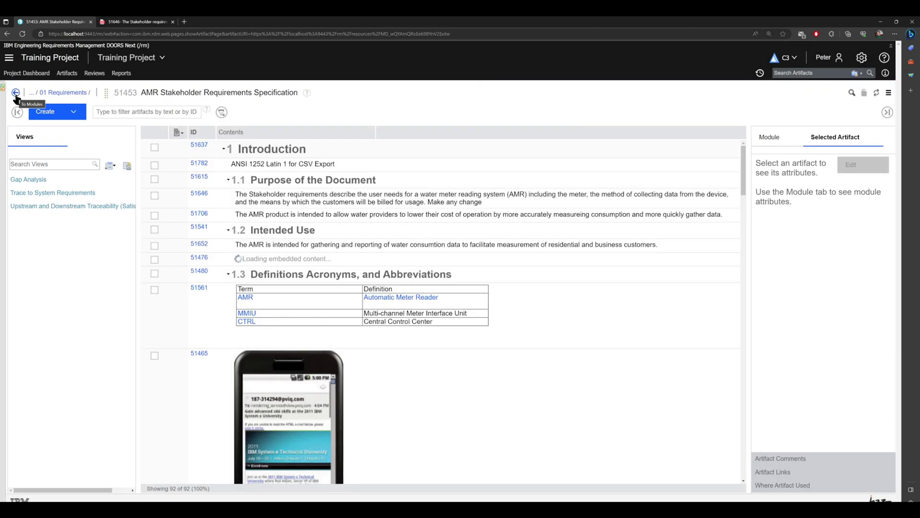
- Select requirement 51646, then switch the selection to requirement 51706
{"action": "left_click", "coordinate": [433, 202]}
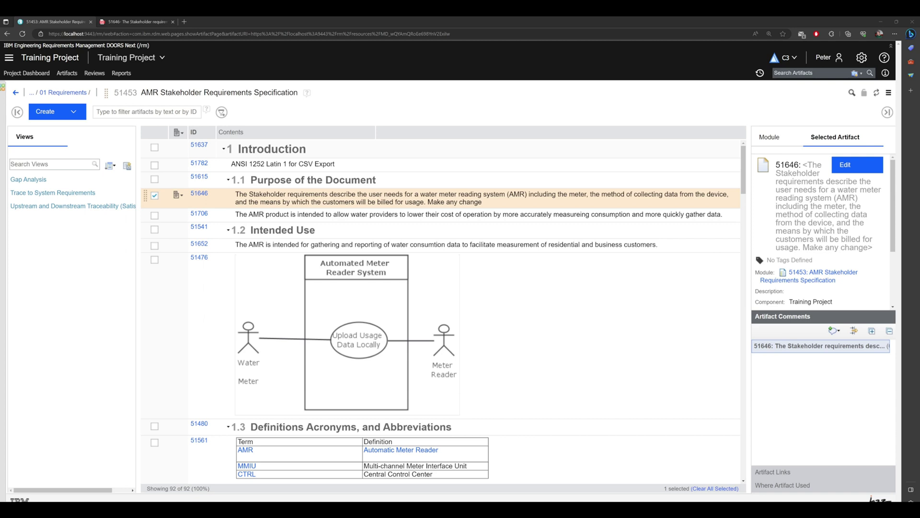
{"action": "left_click", "coordinate": [377, 220]}
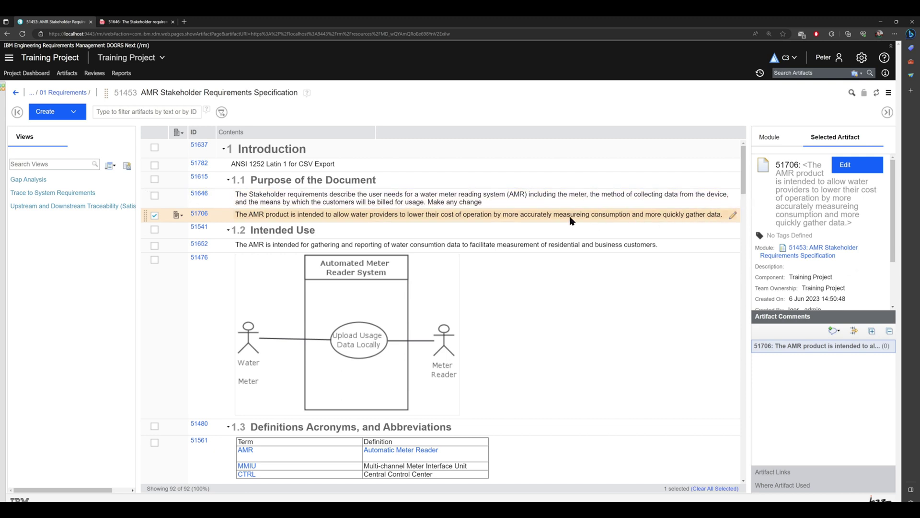
- Add a new artifact after 51706 with a 4-row, 2-column table and select its first row
{"action": "key", "text": "ctrl+Return"}
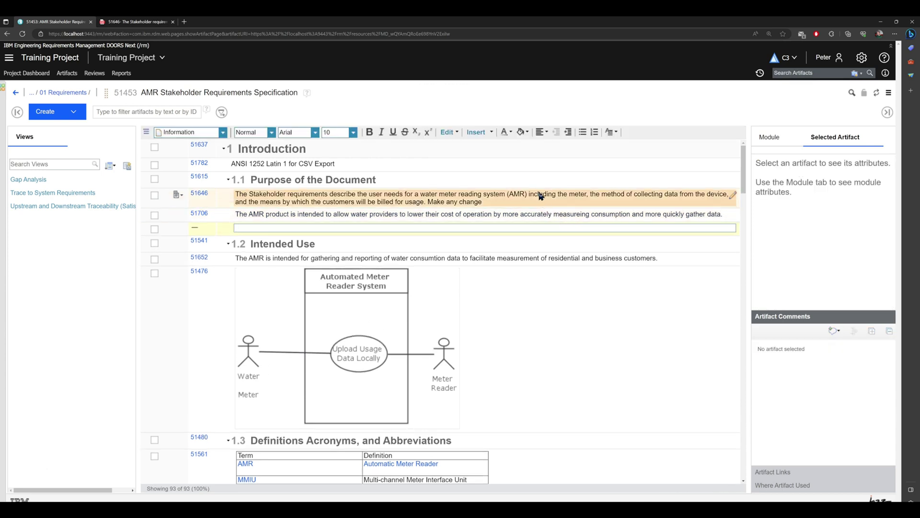
{"action": "left_click", "coordinate": [491, 133]}
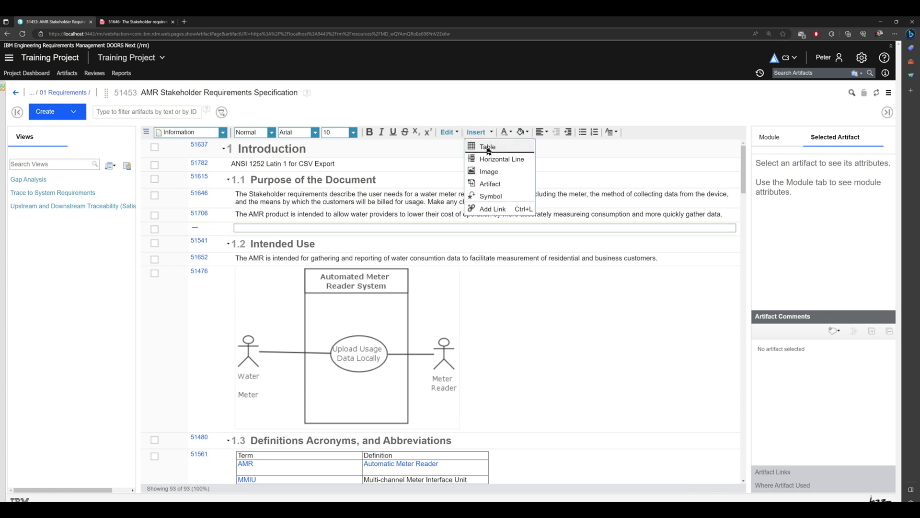
{"action": "left_click", "coordinate": [488, 148]}
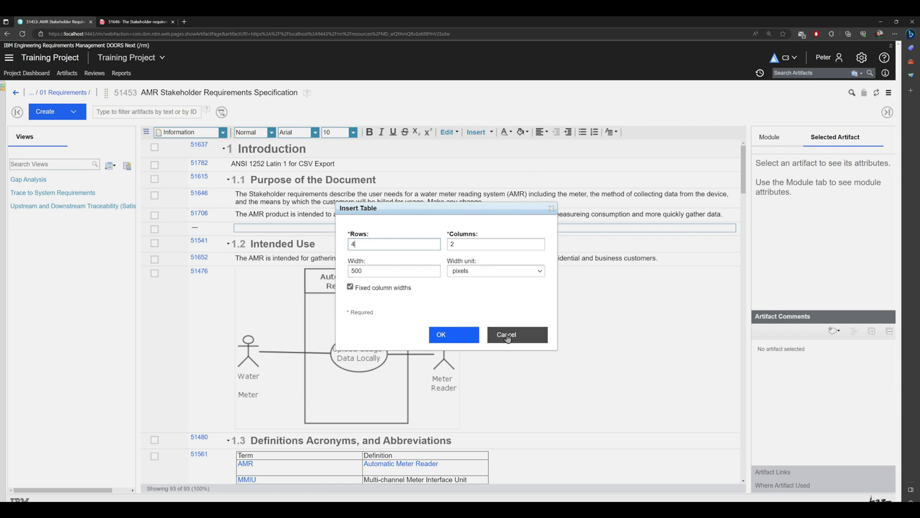
{"action": "left_click", "coordinate": [439, 336]}
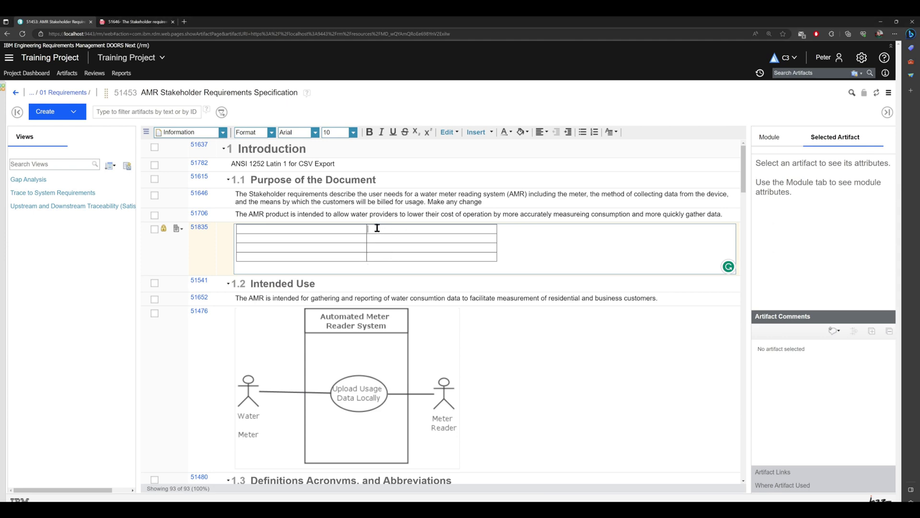
{"action": "left_click_drag", "start_coordinate": [375, 227], "coordinate": [347, 229]}
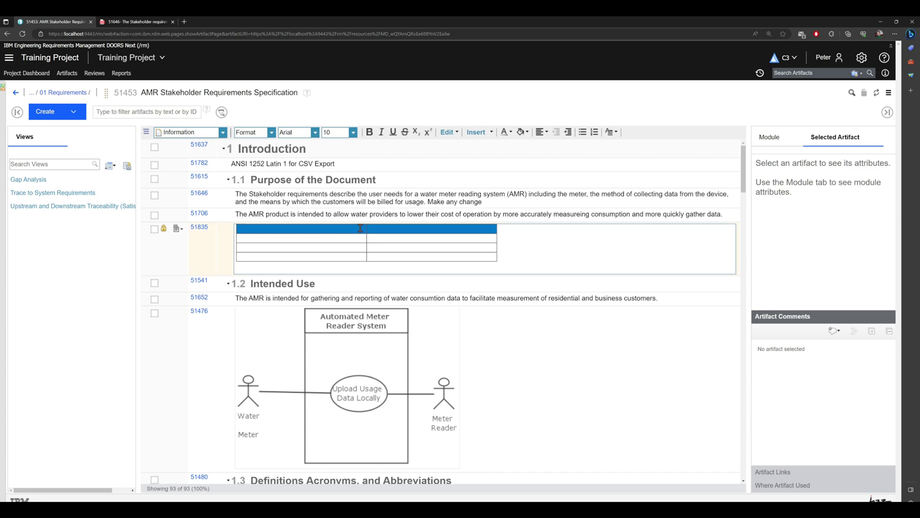
- Merge the two cells of the table's first row into one cell and put the cursor in it
{"action": "right_click", "coordinate": [359, 231]}
{"action": "mouse_move", "coordinate": [380, 236]}
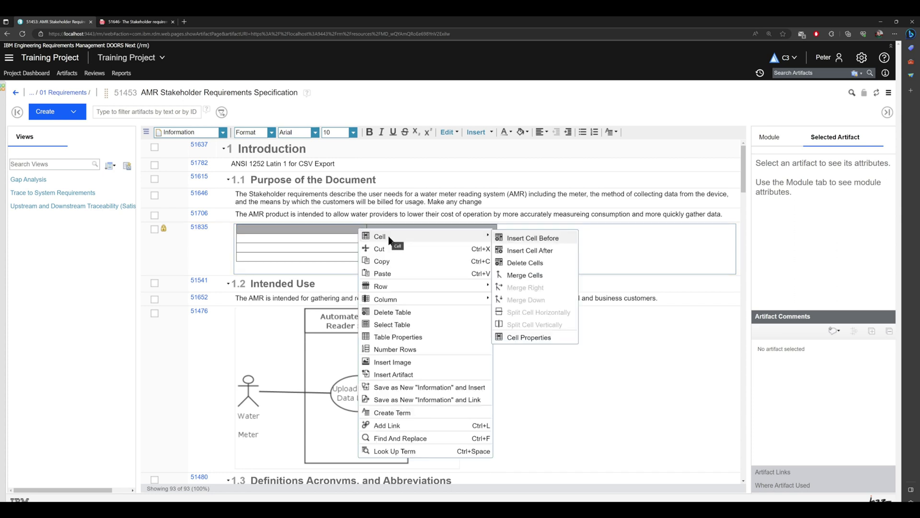
{"action": "left_click", "coordinate": [532, 275]}
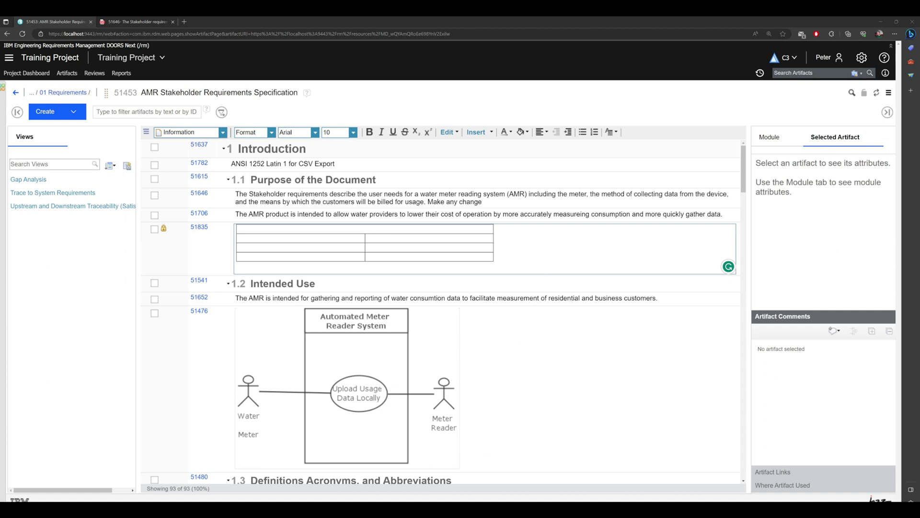
{"action": "left_click", "coordinate": [246, 229]}
- Enter the 'Hilarious Animal Facts' title, 'Animal' and 'Fun Fact' headings, and the Sloth and Dolphin rows
{"action": "type", "text": "Hilarious Animal Facts"}
{"action": "left_click", "coordinate": [260, 238]}
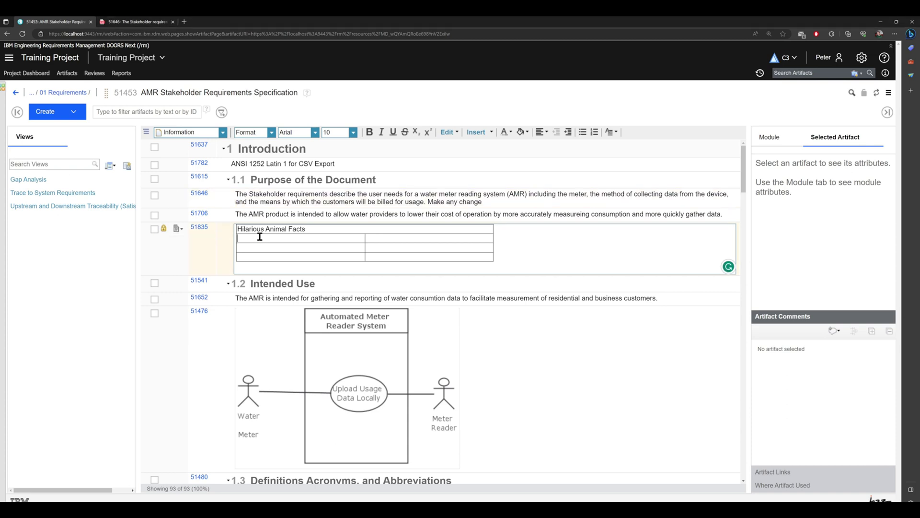
{"action": "type", "text": "Animal"}
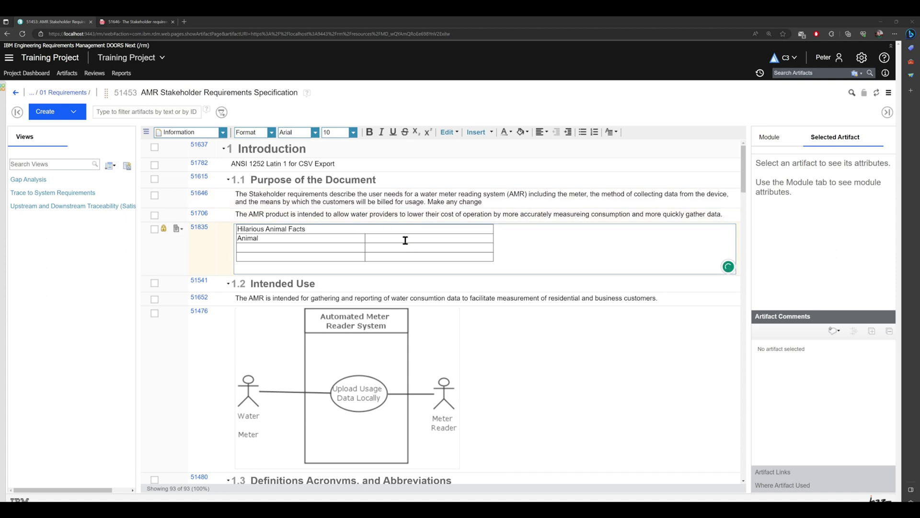
{"action": "left_click", "coordinate": [378, 238]}
{"action": "type", "text": "Fun Fact"}
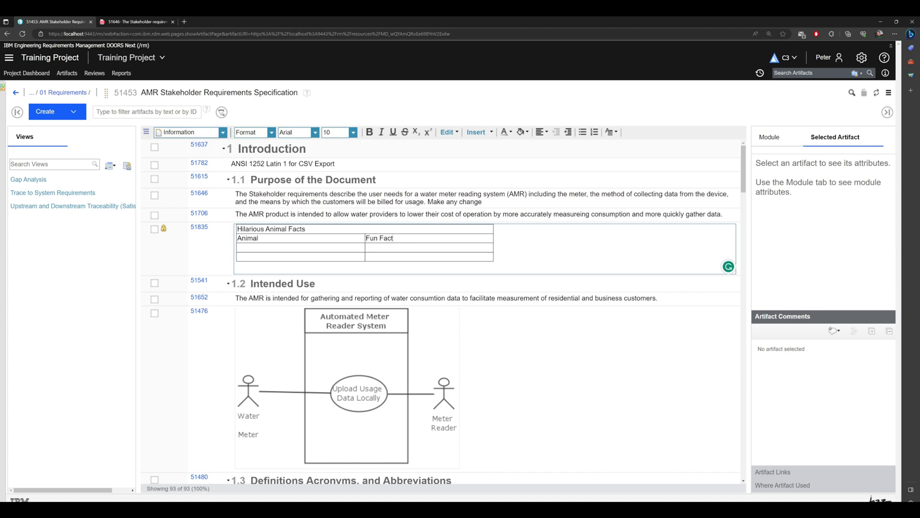
{"action": "type", "text": "Sloth\tWorld's slowest speed walker (snail speed is a close second) Dolphin\tMaster of synchronized swimming in the ocean chorus"}
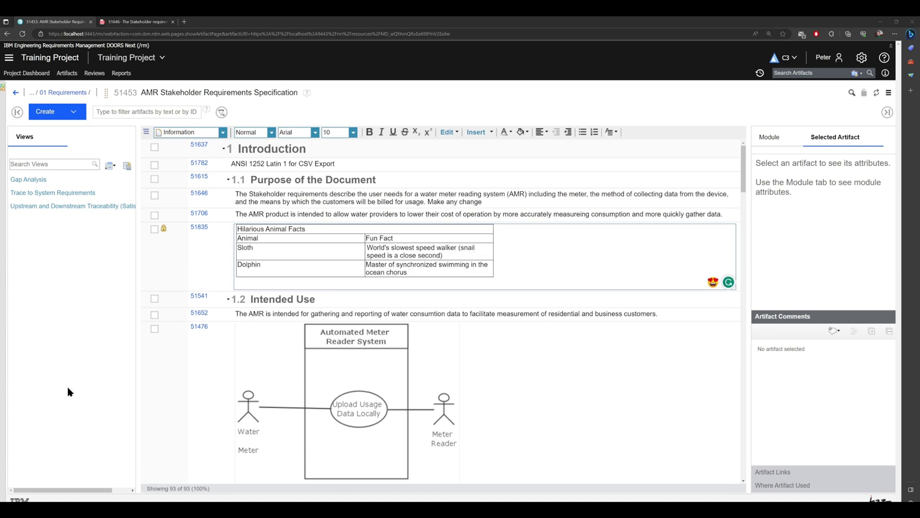
- Make the Animal and Fun Fact header row bold and centred
{"action": "left_click_drag", "start_coordinate": [261, 250], "coordinate": [238, 267]}
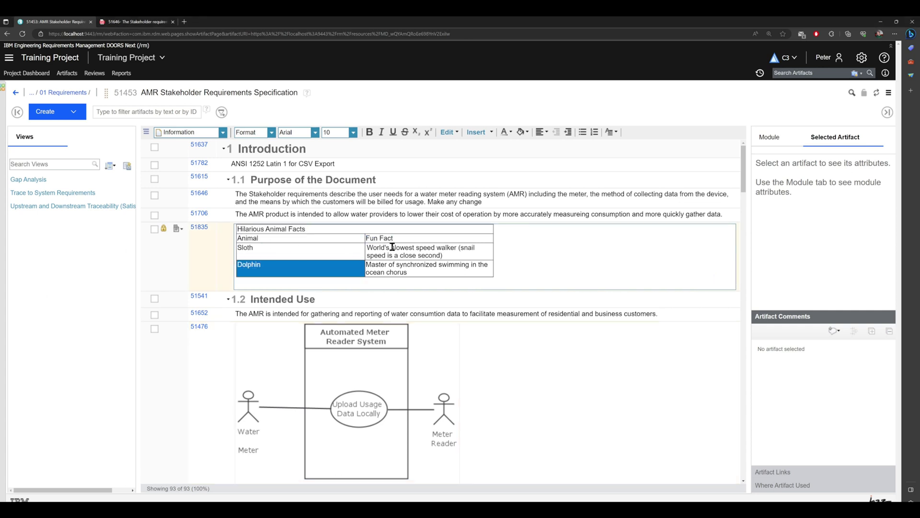
{"action": "left_click", "coordinate": [531, 259]}
{"action": "left_click_drag", "start_coordinate": [469, 270], "coordinate": [295, 231]}
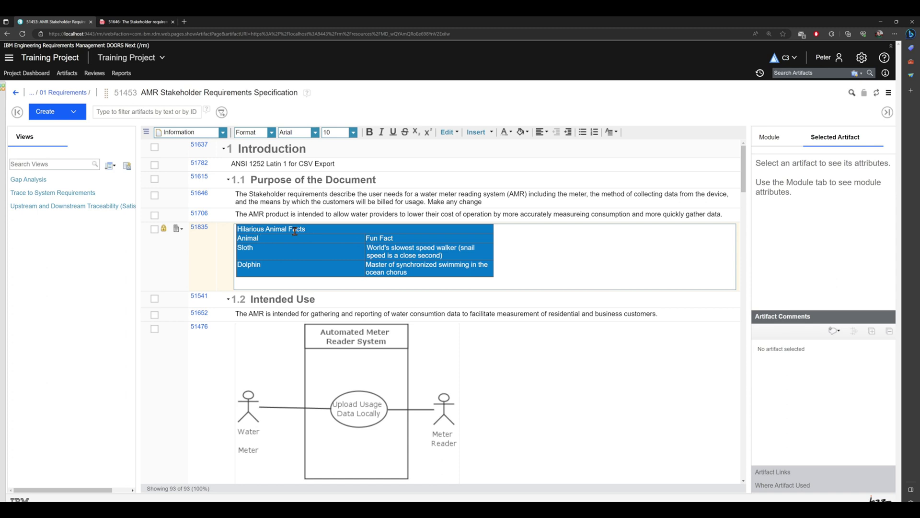
{"action": "left_click", "coordinate": [618, 251]}
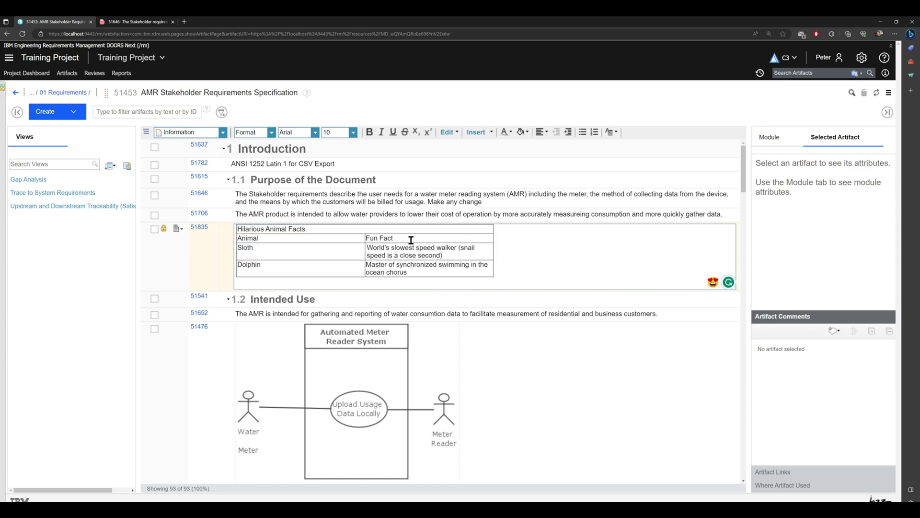
{"action": "left_click_drag", "start_coordinate": [411, 239], "coordinate": [362, 237]}
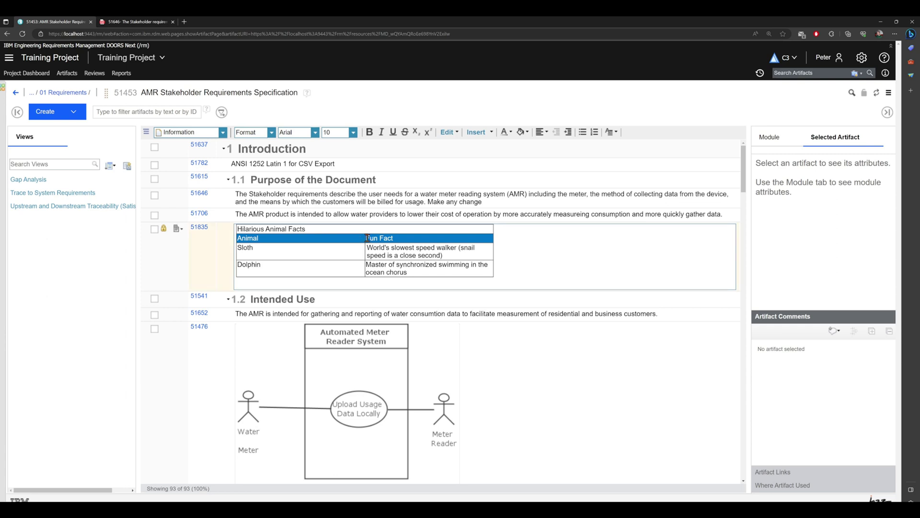
{"action": "key", "text": "ctrl+b"}
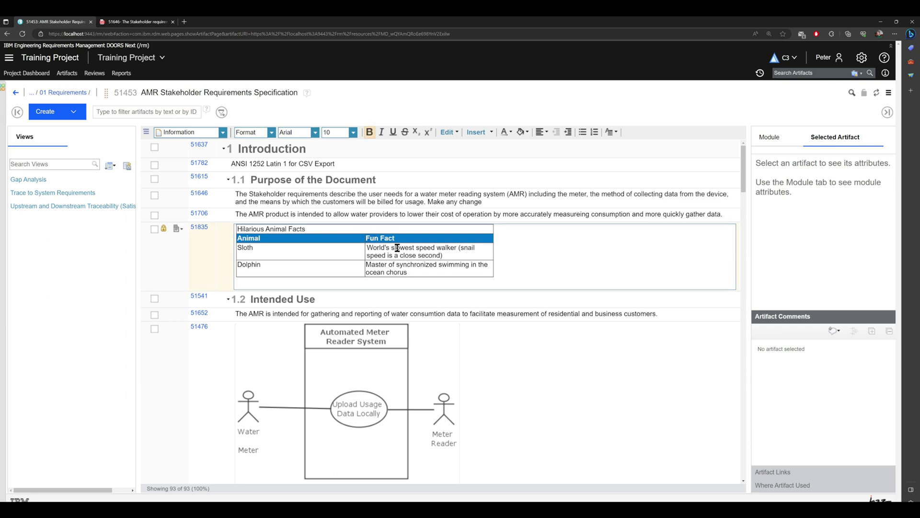
{"action": "left_click", "coordinate": [543, 136]}
{"action": "left_click", "coordinate": [558, 161]}
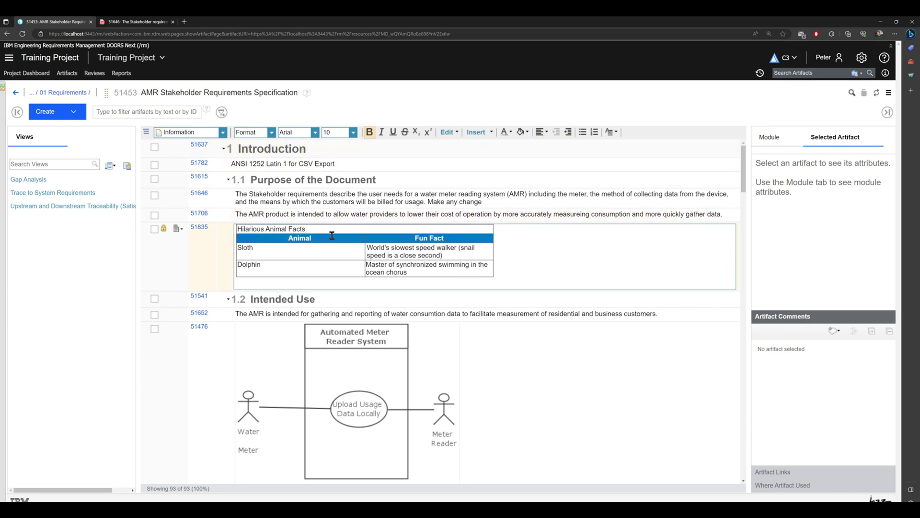
- Centre the 'Hilarious Animal Facts' title and bring up the title cell's editing options
{"action": "left_click_drag", "start_coordinate": [326, 229], "coordinate": [238, 229]}
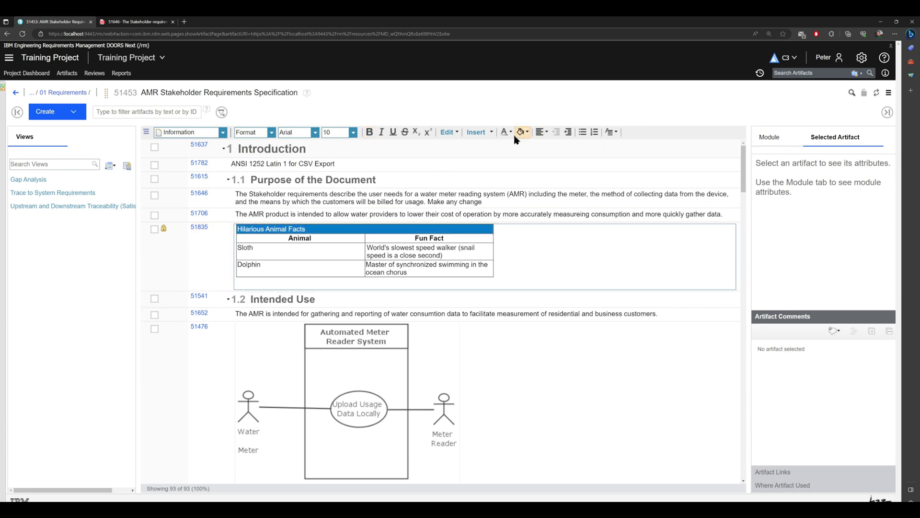
{"action": "left_click", "coordinate": [544, 136]}
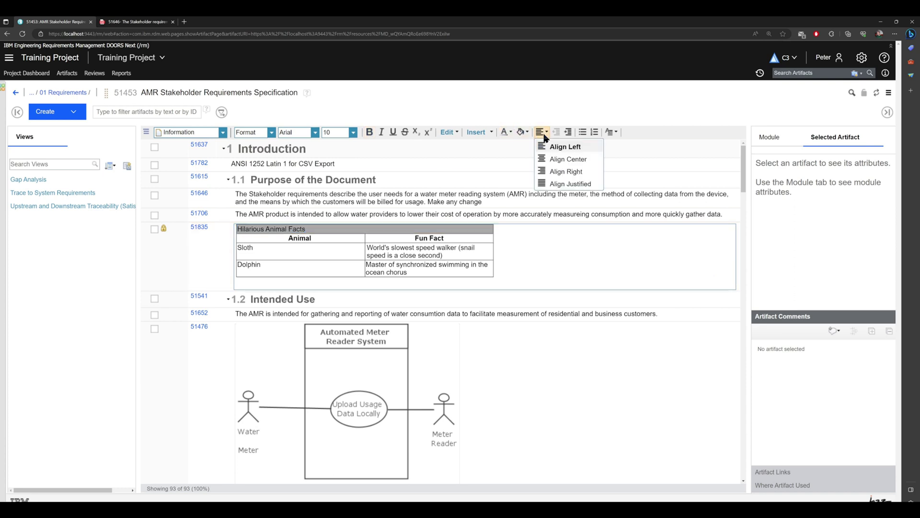
{"action": "left_click", "coordinate": [558, 160]}
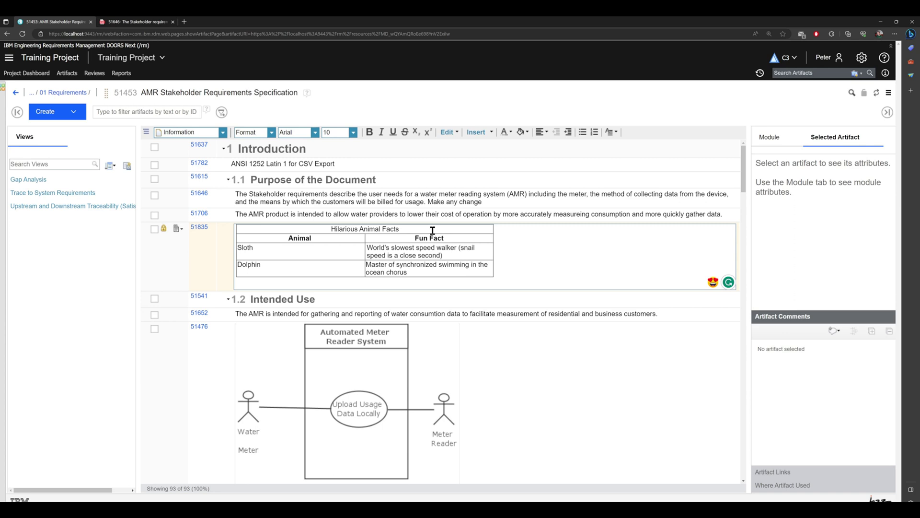
{"action": "triple_click", "coordinate": [312, 230]}
{"action": "key", "text": "ctrl+c"}
{"action": "right_click", "coordinate": [314, 229]}
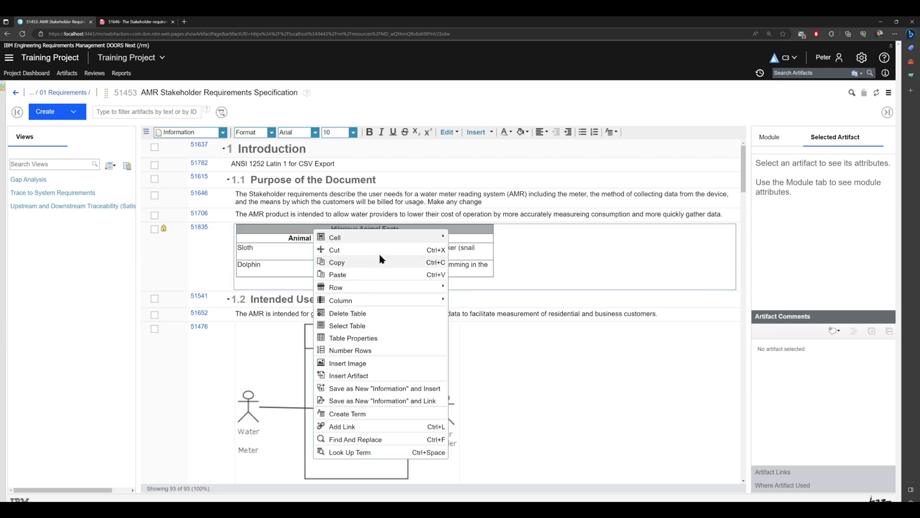
- Give the title cell a Medium Blue background and Dark Orange border in Cell Properties
{"action": "mouse_move", "coordinate": [397, 238]}
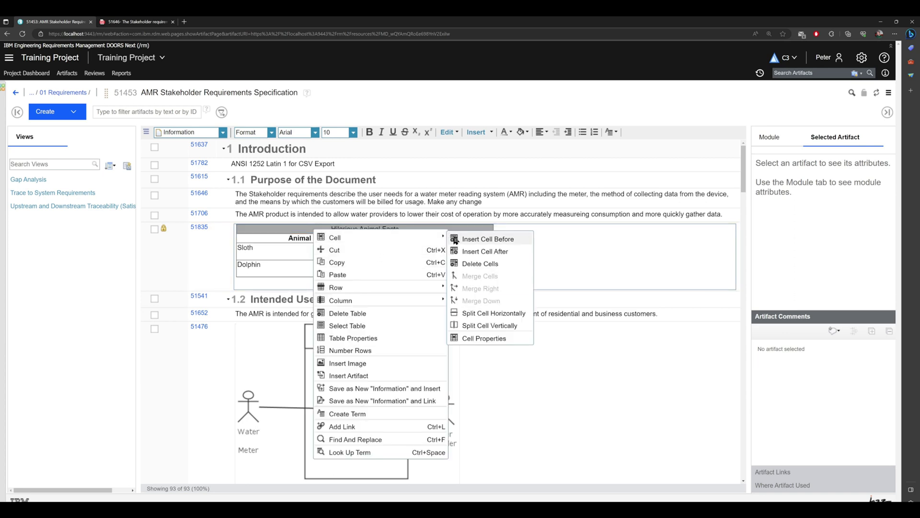
{"action": "left_click", "coordinate": [494, 338]}
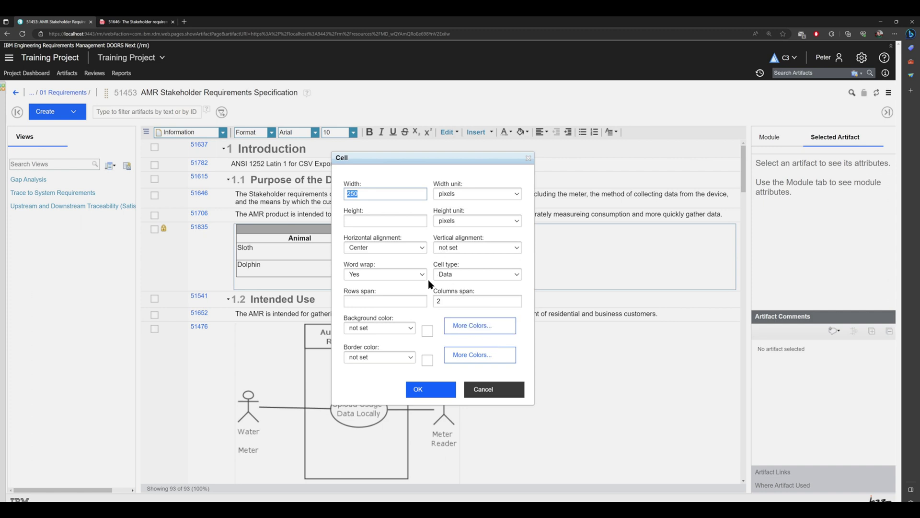
{"action": "left_click", "coordinate": [411, 328]}
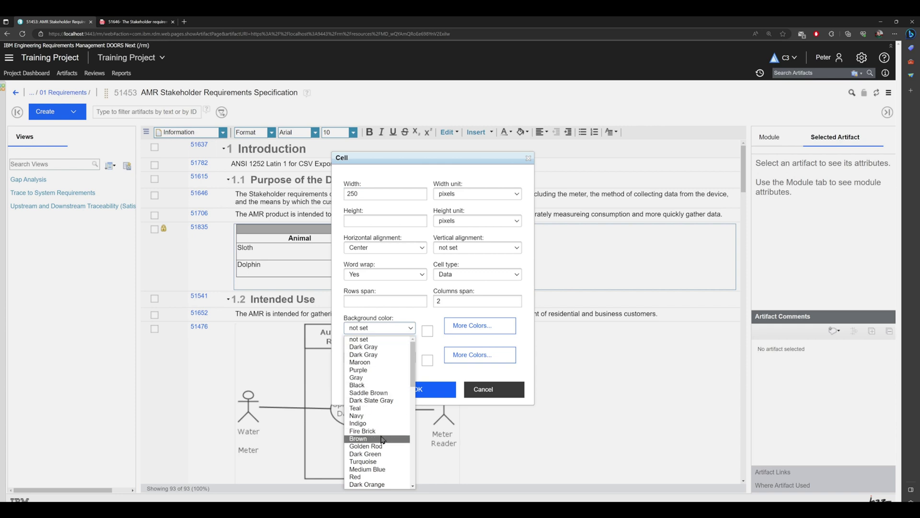
{"action": "left_click", "coordinate": [378, 468]}
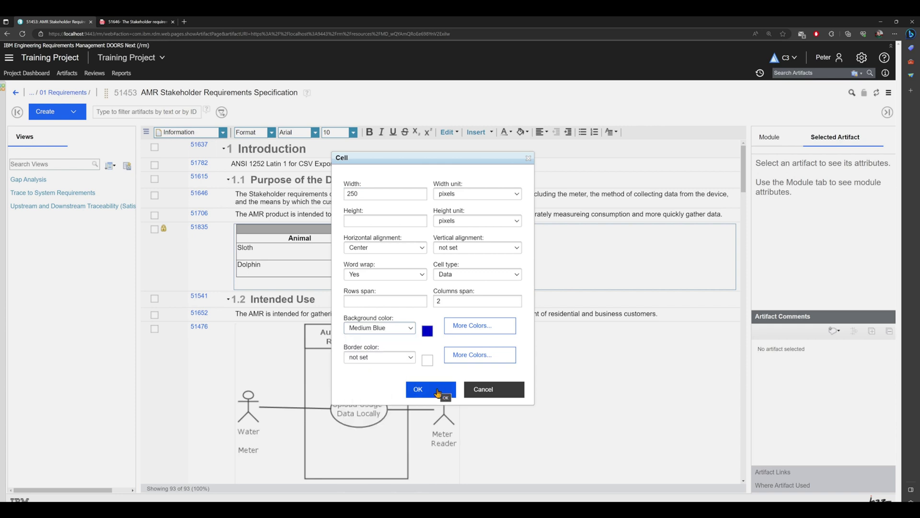
{"action": "left_click", "coordinate": [409, 357]}
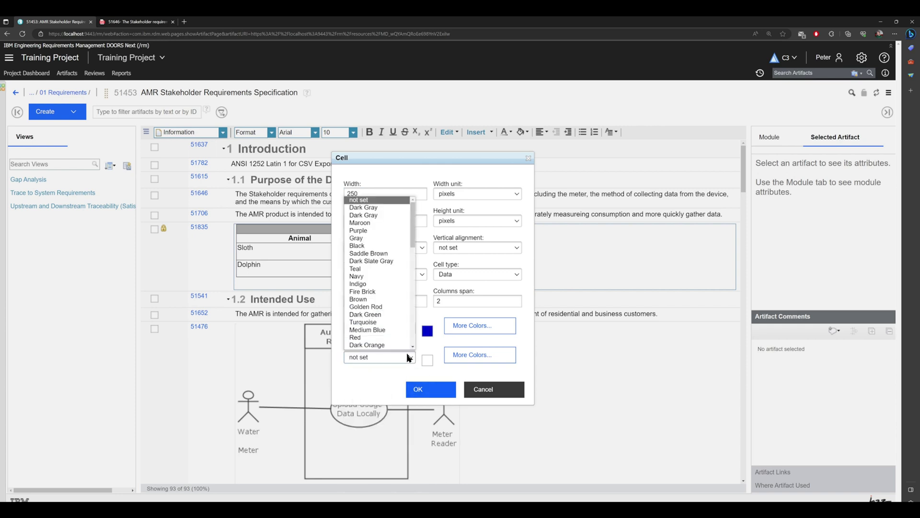
{"action": "left_click", "coordinate": [381, 345]}
{"action": "left_click", "coordinate": [434, 391]}
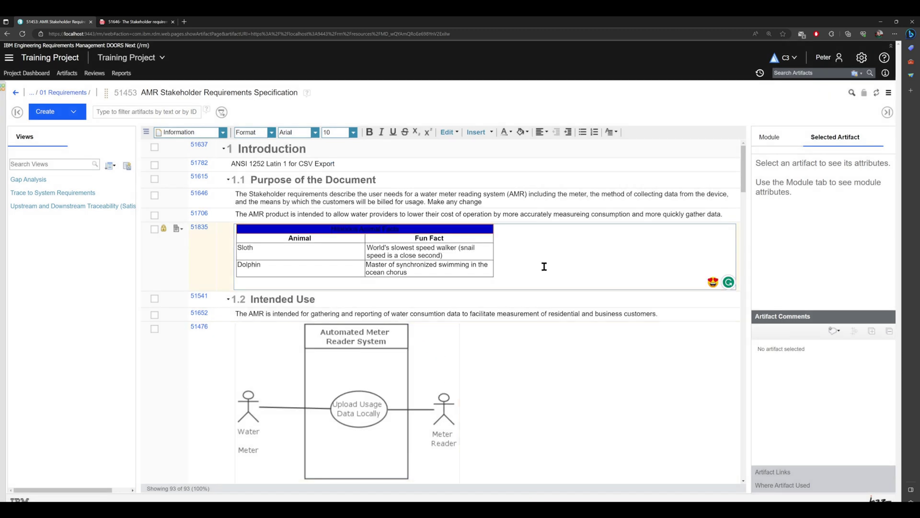
- Make the 'Hilarious Animal Facts' title text white
{"action": "left_click", "coordinate": [477, 211]}
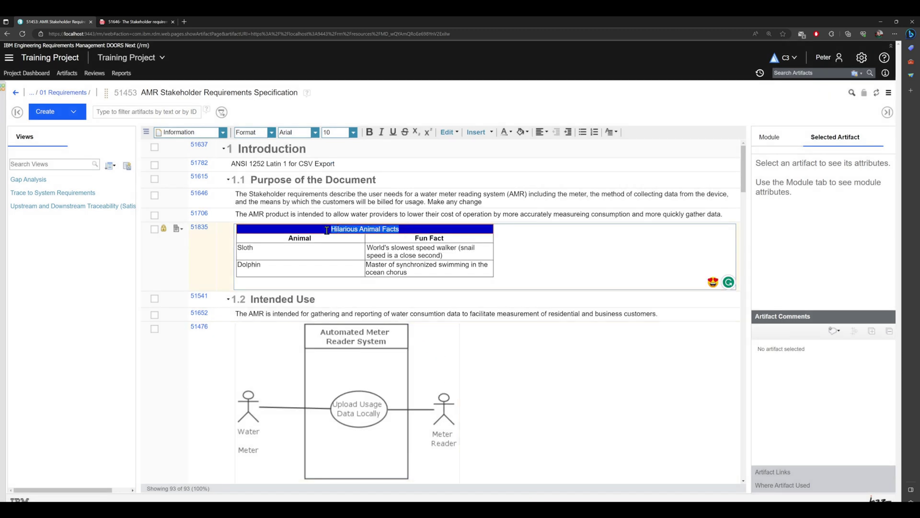
{"action": "left_click", "coordinate": [509, 132]}
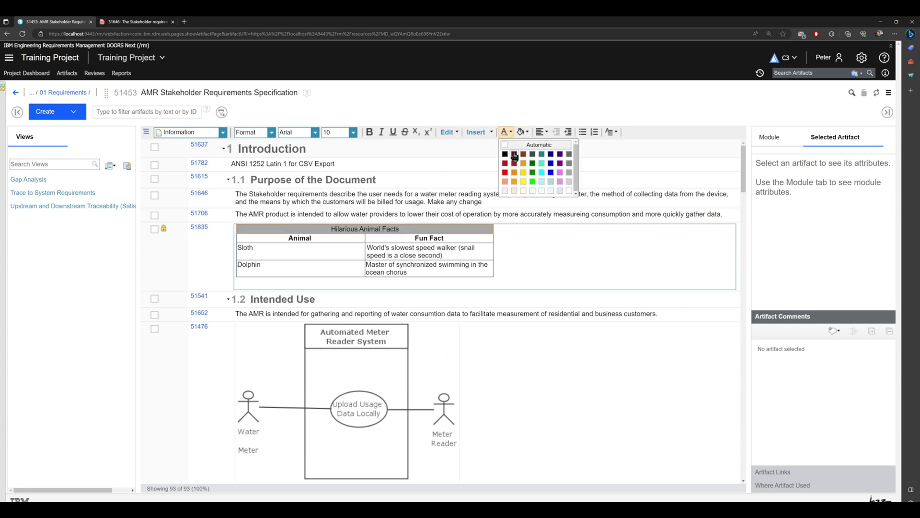
{"action": "left_click", "coordinate": [569, 192]}
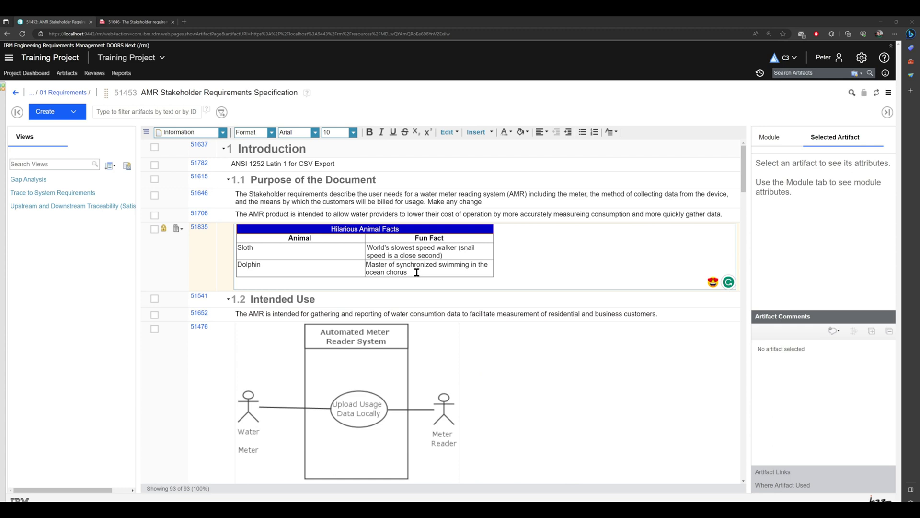
{"action": "left_click_drag", "start_coordinate": [414, 279], "coordinate": [428, 234]}
{"action": "left_click", "coordinate": [588, 251]}
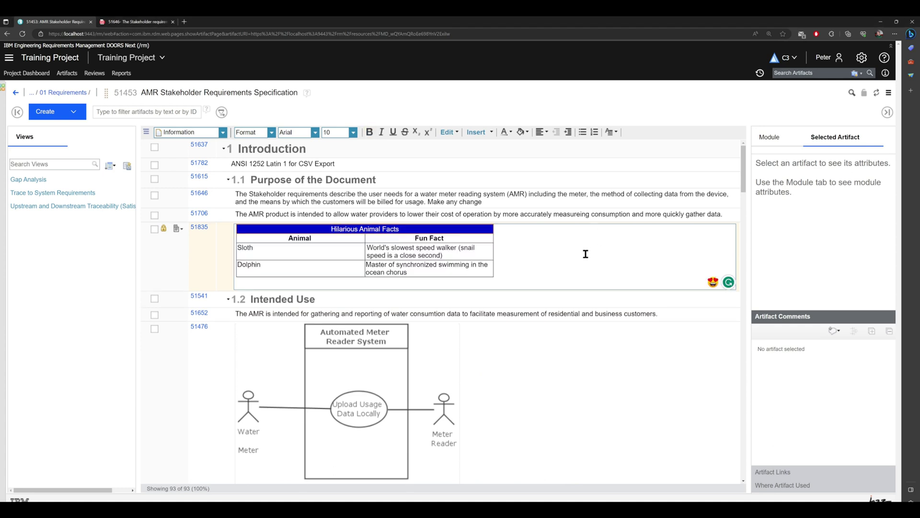
{"action": "right_click", "coordinate": [396, 252]}
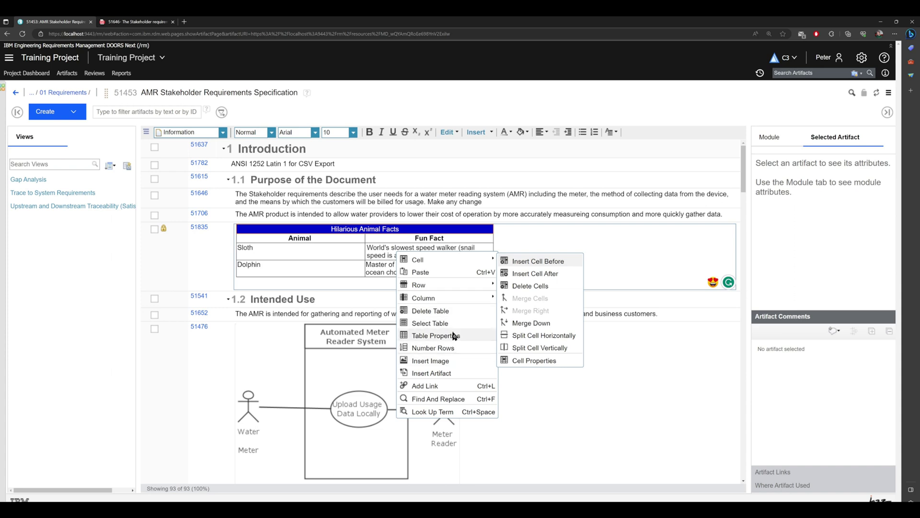
- Set the table caption to 'Table 1 - Hilarious Animal Facts' in Table Properties and exit editing
{"action": "key", "text": "Escape"}
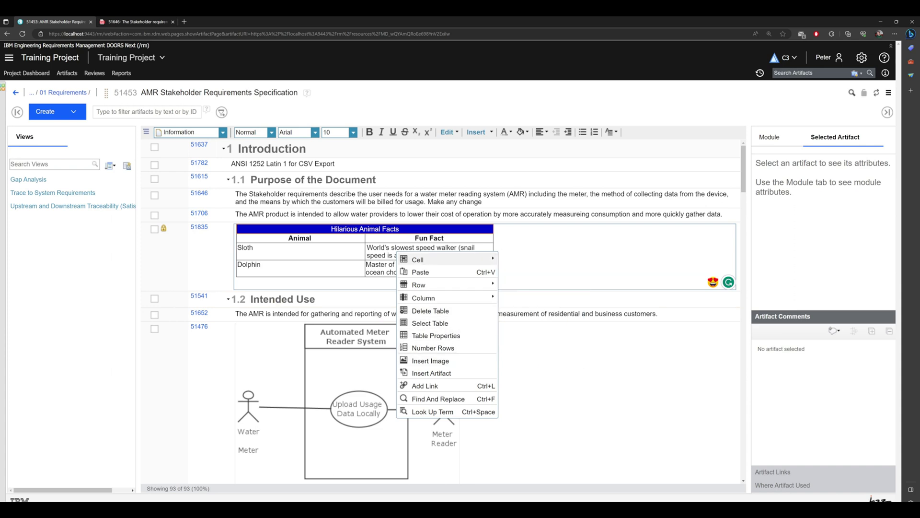
{"action": "key", "text": "Escape"}
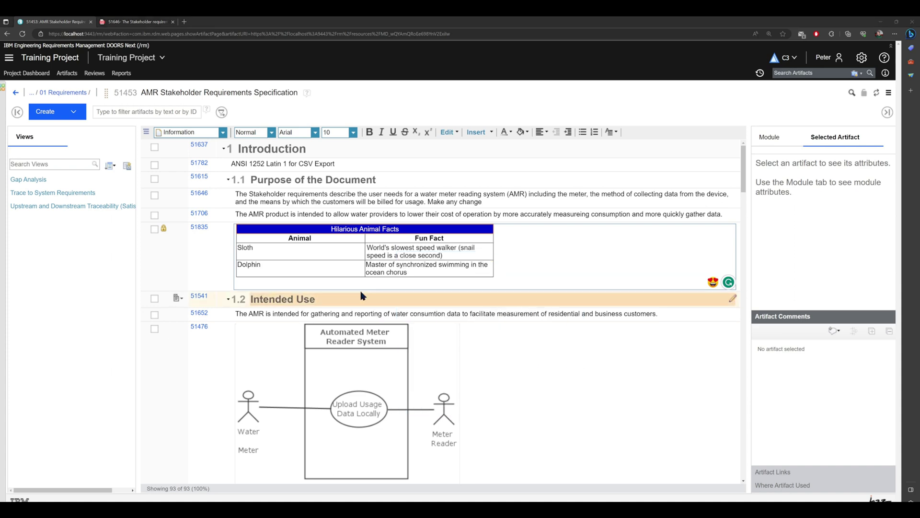
{"action": "right_click", "coordinate": [415, 233]}
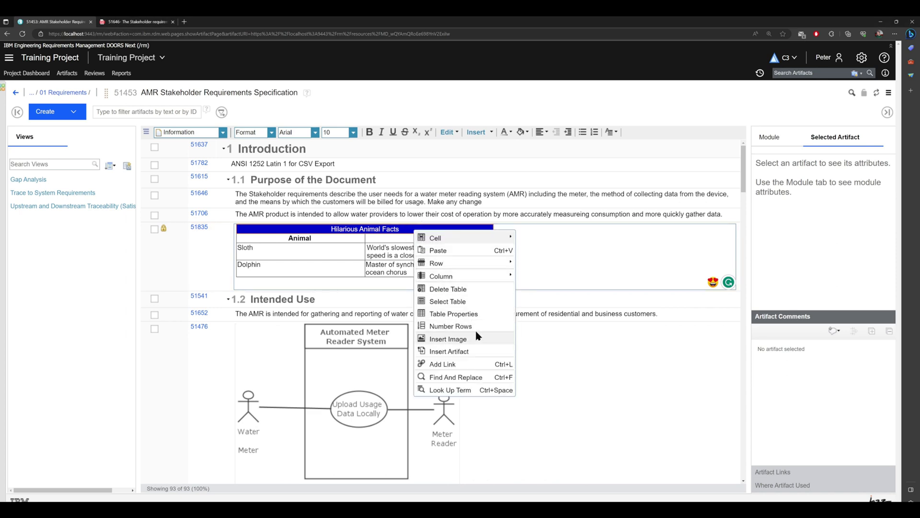
{"action": "left_click", "coordinate": [469, 313]}
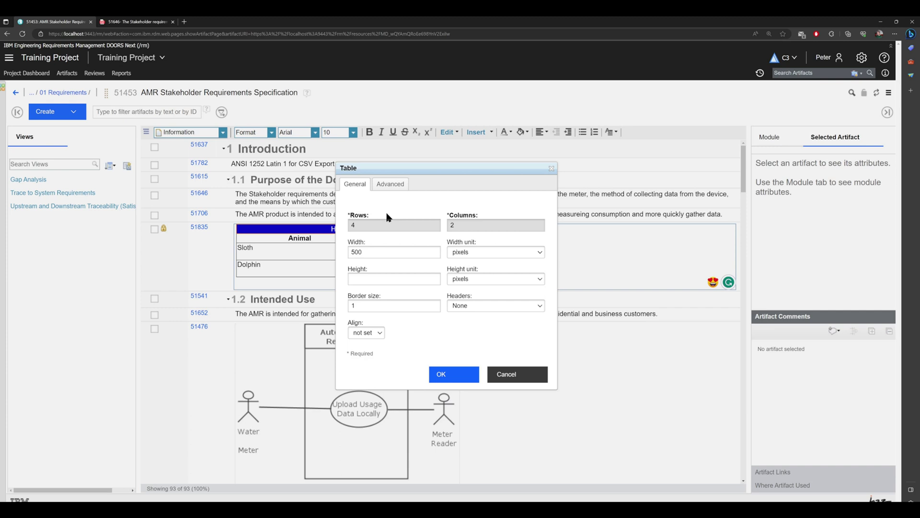
{"action": "left_click", "coordinate": [393, 185]}
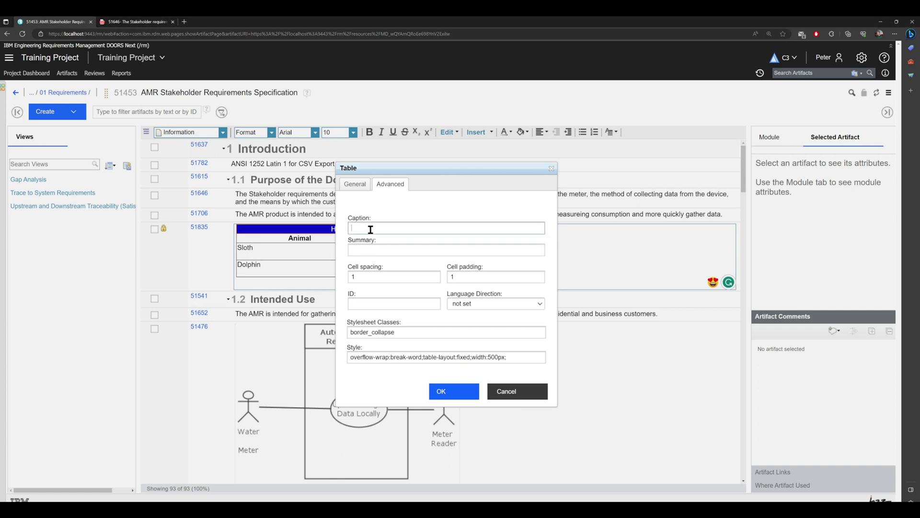
{"action": "type", "text": "Table 1 -"}
{"action": "key", "text": "ctrl+v"}
{"action": "left_click", "coordinate": [463, 394]}
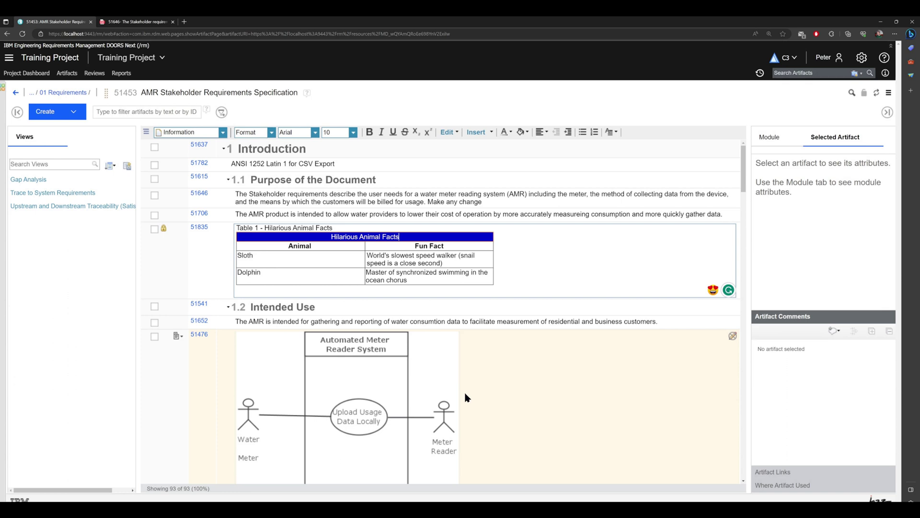
{"action": "left_click", "coordinate": [557, 380]}
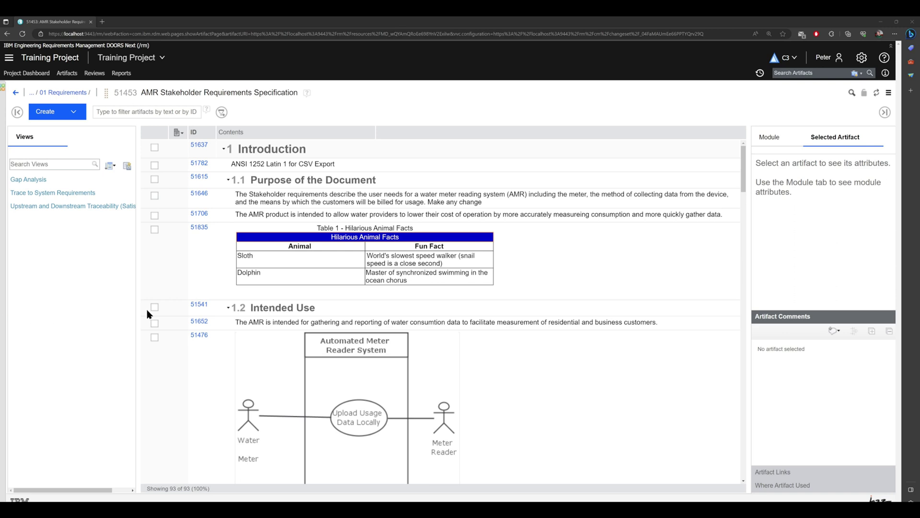
- Copy the share link for table artifact 51835
{"action": "left_click", "coordinate": [178, 230]}
{"action": "left_click", "coordinate": [179, 230]}
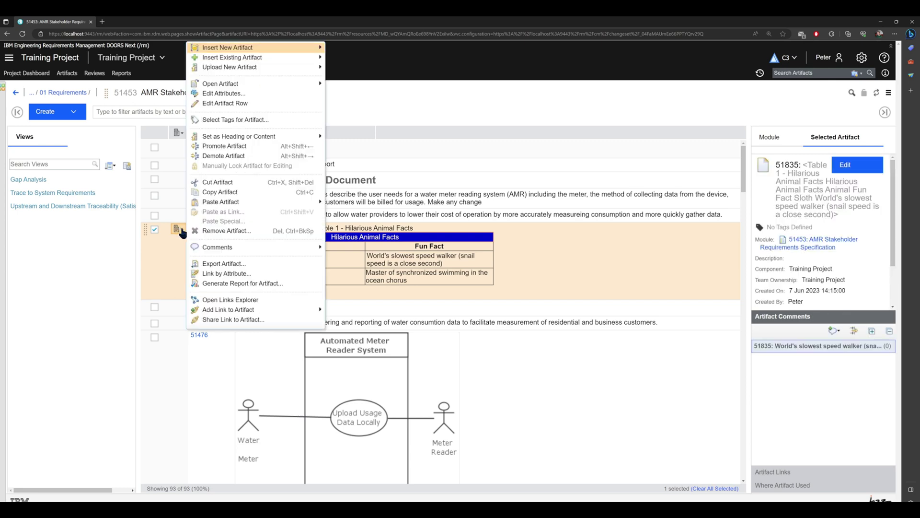
{"action": "left_click", "coordinate": [228, 322]}
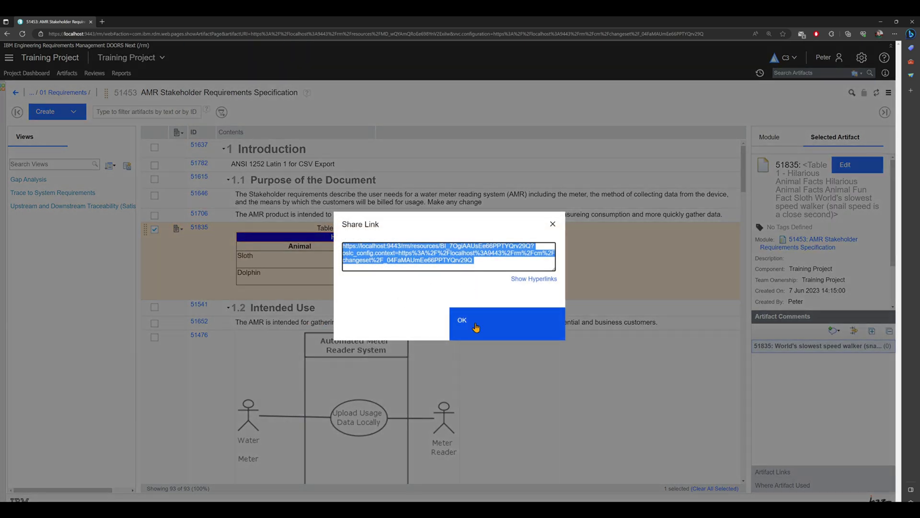
{"action": "left_click", "coordinate": [472, 324]}
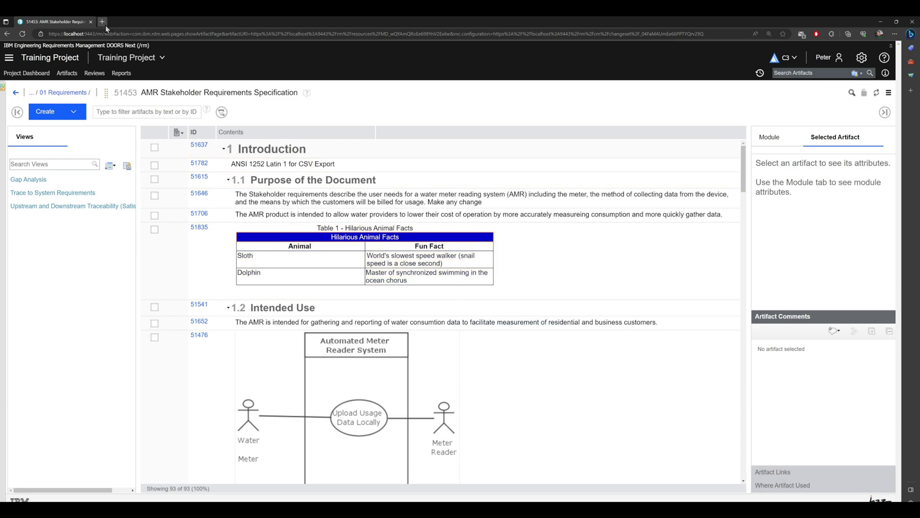
{"action": "left_click", "coordinate": [104, 22]}
- Paste the copied artifact link into the new tab's address bar and load it
{"action": "type", "text": "https://localhost:9443/rm/resources/BI_7OgiAAUsEe66PPTYQrv29Q?oslc_config.context=https%3A%2F%2Flocalhost%3A9443%2Frm%2Fcm%2Fchangeset%2F_04FaMAUmEe66PPTYQrv29Q"}
{"action": "key", "text": "Return"}
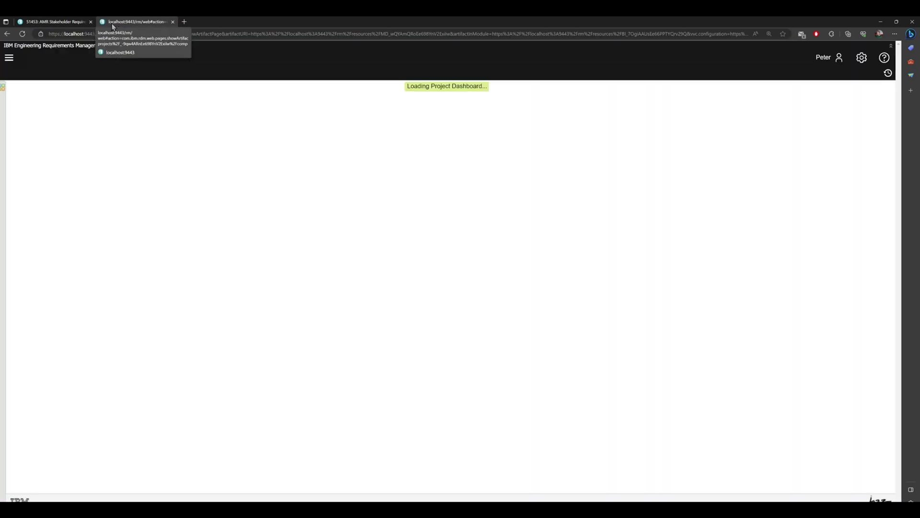